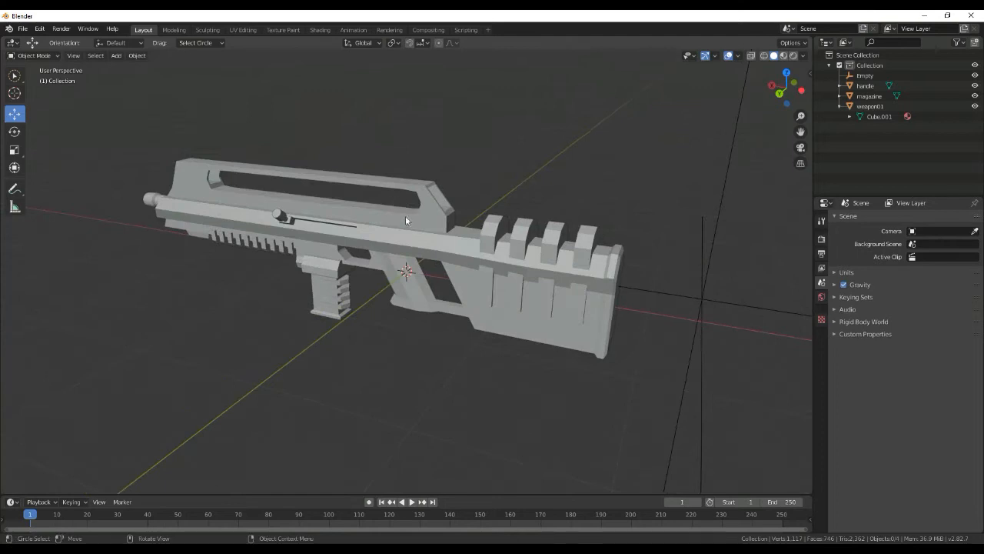
shift+middle_drag(337, 159, 409, 161)
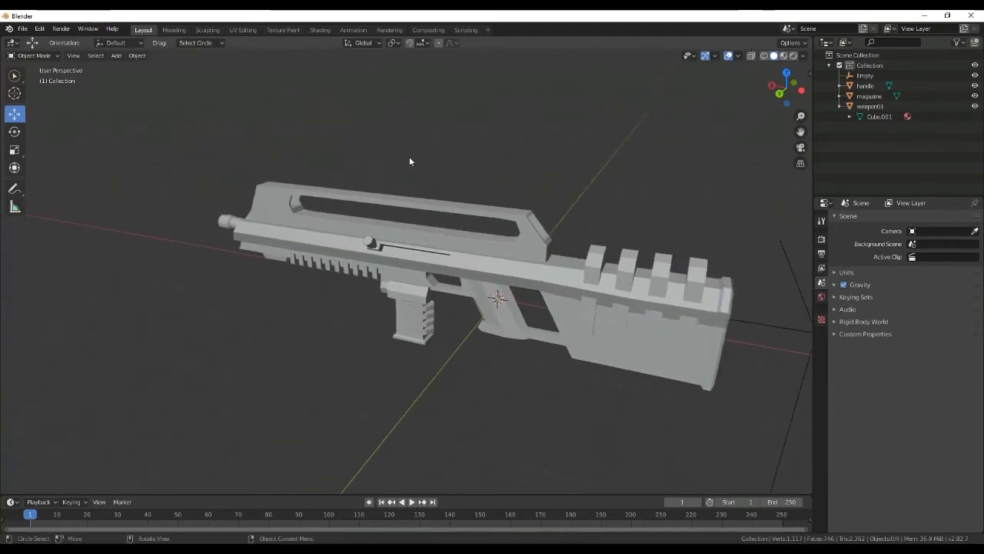
click(23, 30)
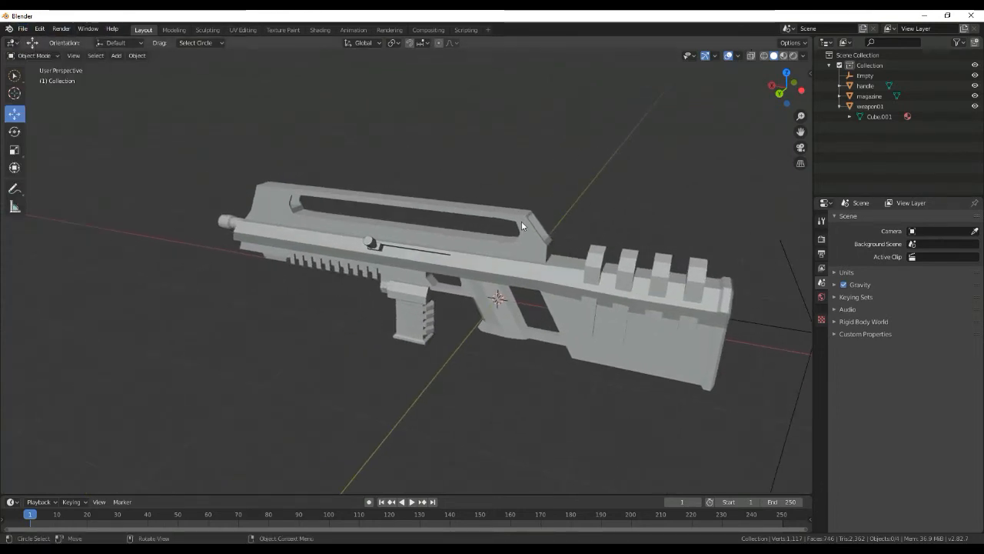
click(22, 29)
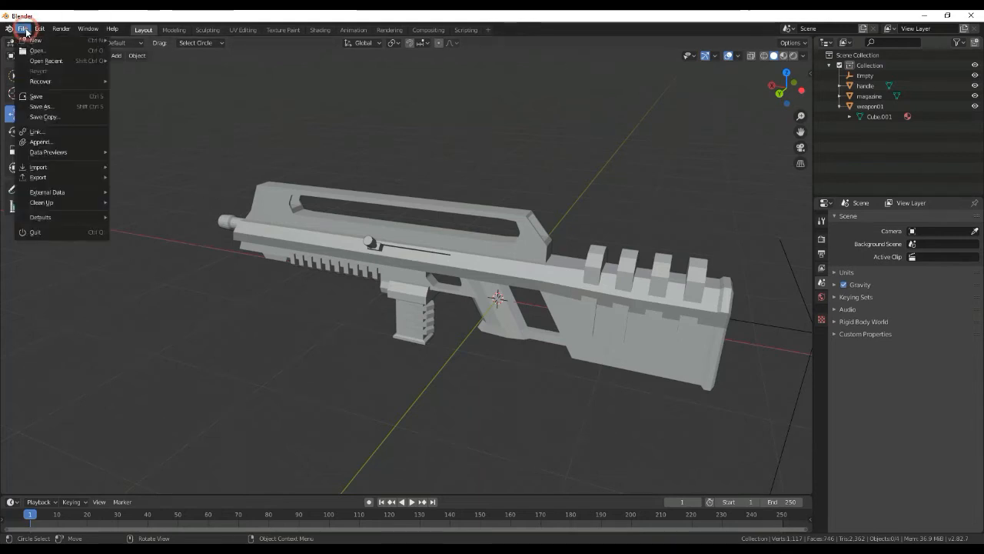
mouse_move(83, 172)
click(183, 228)
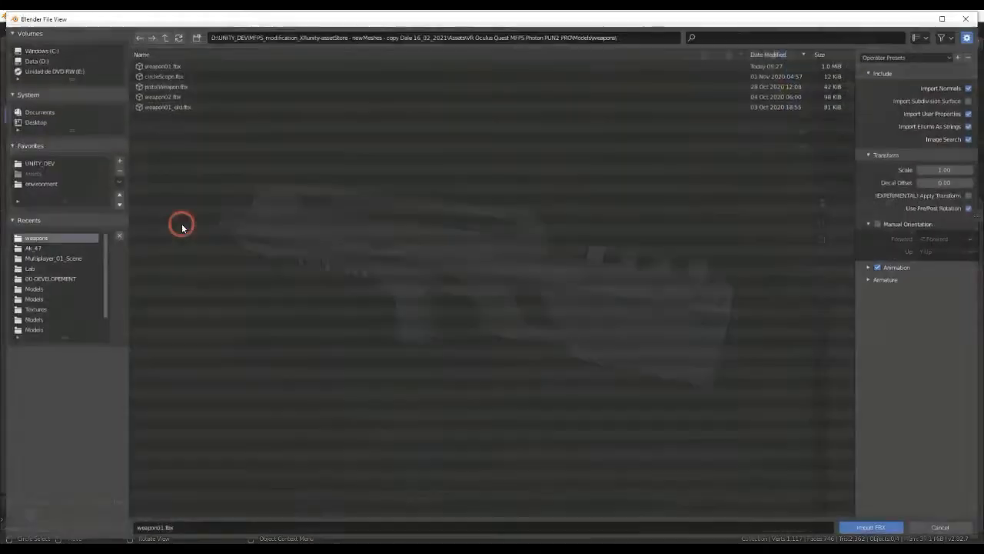
key(Escape)
- Import the Ak-47.obj model from the Ak_47 folder as a Wavefront OBJ
click(22, 29)
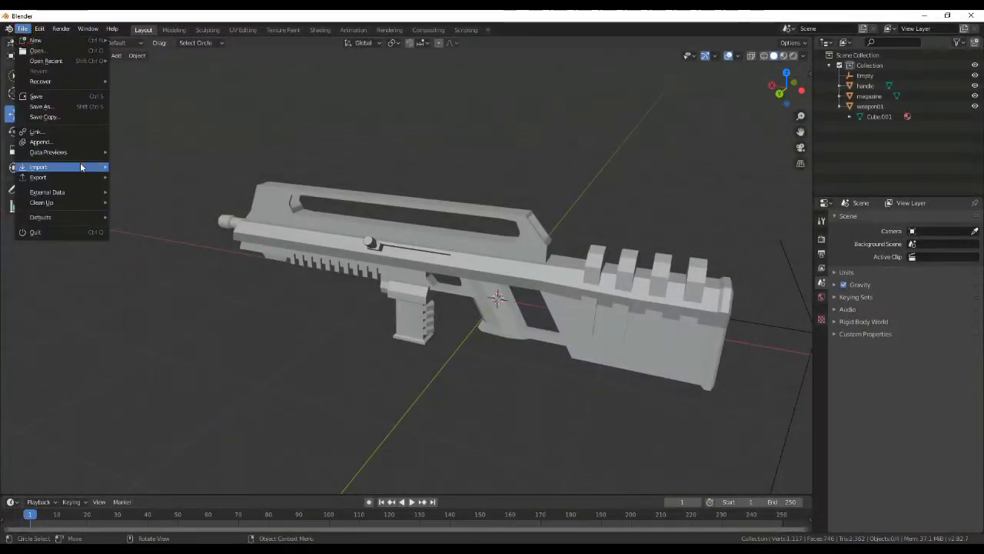
mouse_move(82, 167)
click(166, 249)
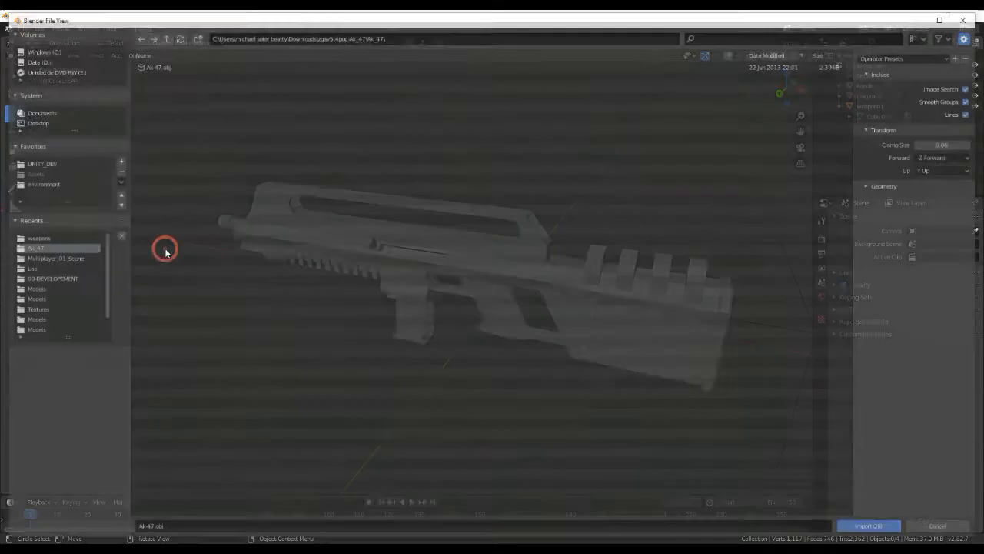
double_click(178, 66)
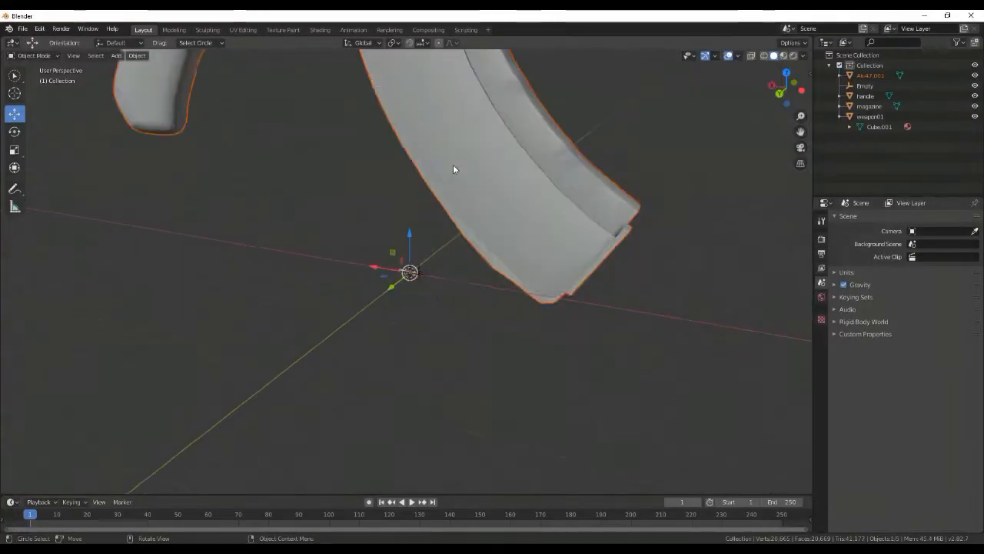
- Parent the imported Ak-47.001 object to weapon01 in the scene hierarchy
scroll(453, 169, down, 5)
scroll(453, 169, up, 1)
scroll(453, 164, up, 3)
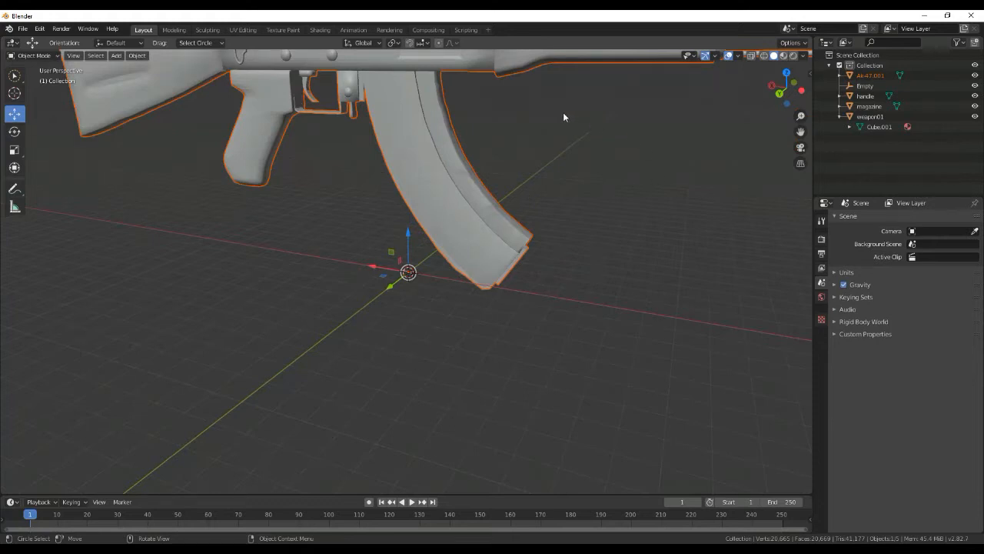
drag(853, 75, 861, 123)
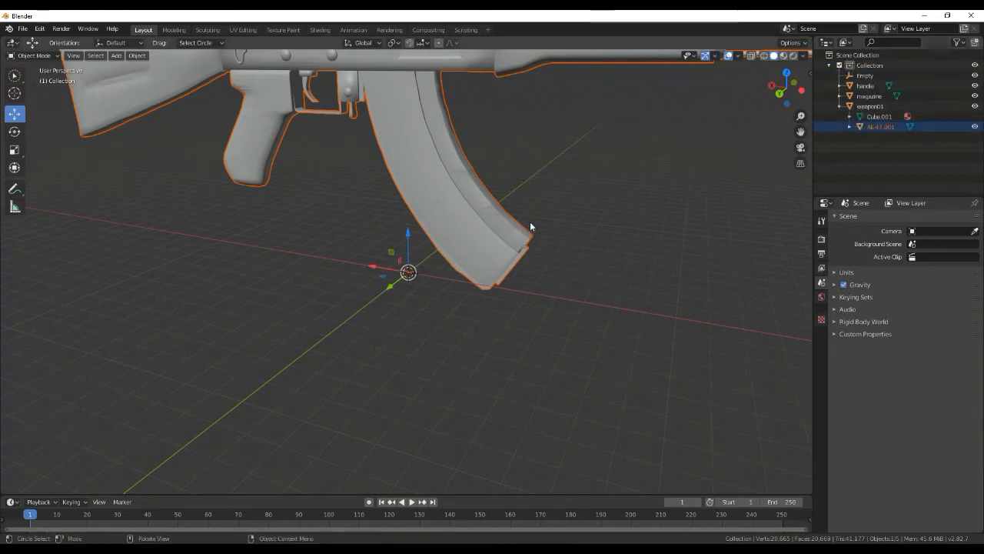
- Scale the oversized AK-47 down to roughly the size of the existing weapon and check it from above
key(s)
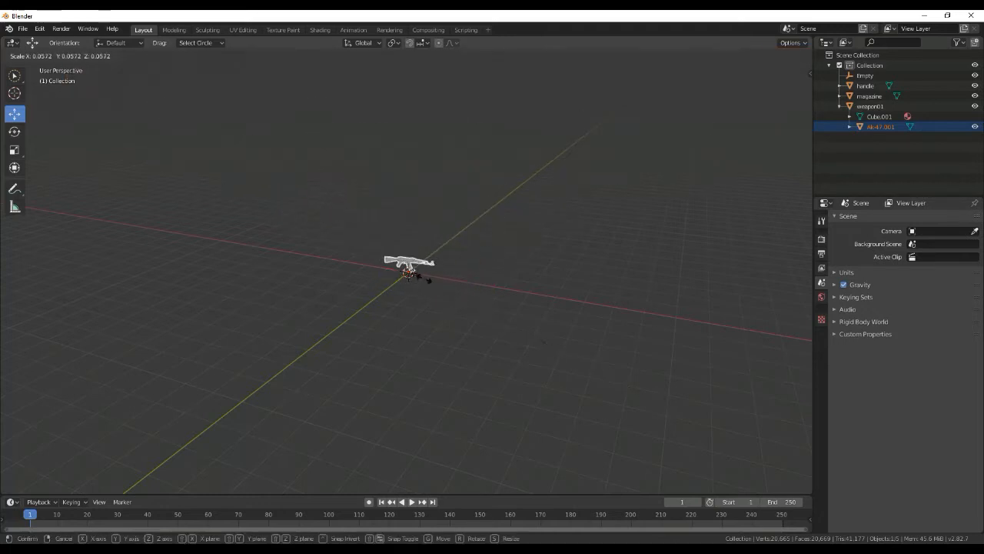
click(417, 277)
key(KP_7)
key(KP_Decimal)
scroll(364, 256, up, 1)
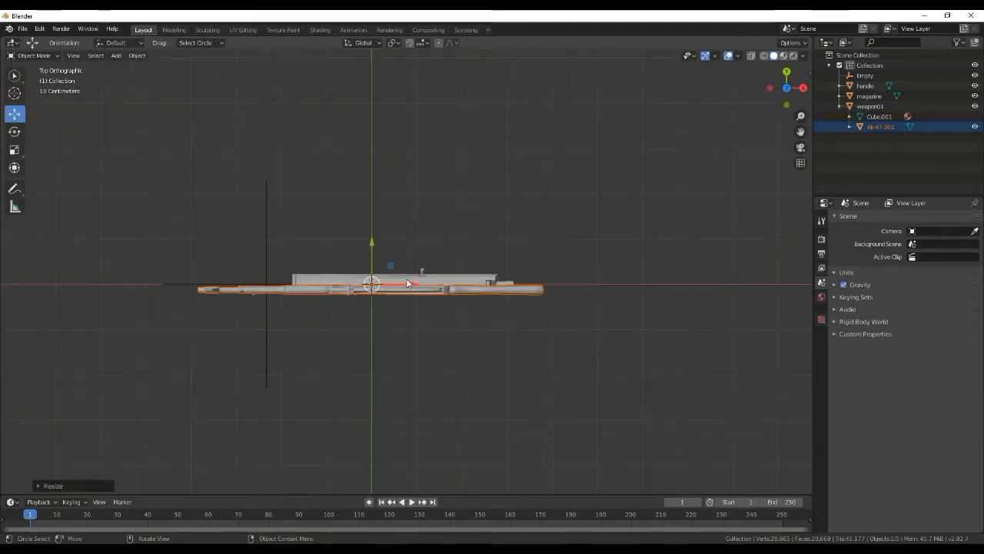
- Shift the AK-47 along Y onto the weapon's centreline, lower it, and rotate it 180° about Z
drag(371, 240, 374, 234)
middle_drag(383, 261, 401, 158)
drag(375, 245, 381, 304)
text(rz180)
key(Return)
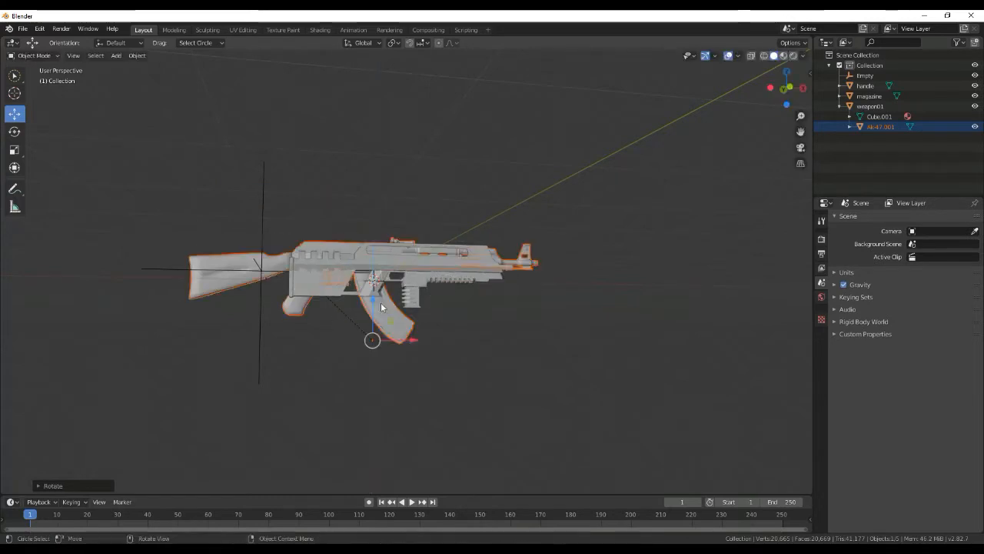
key(r)
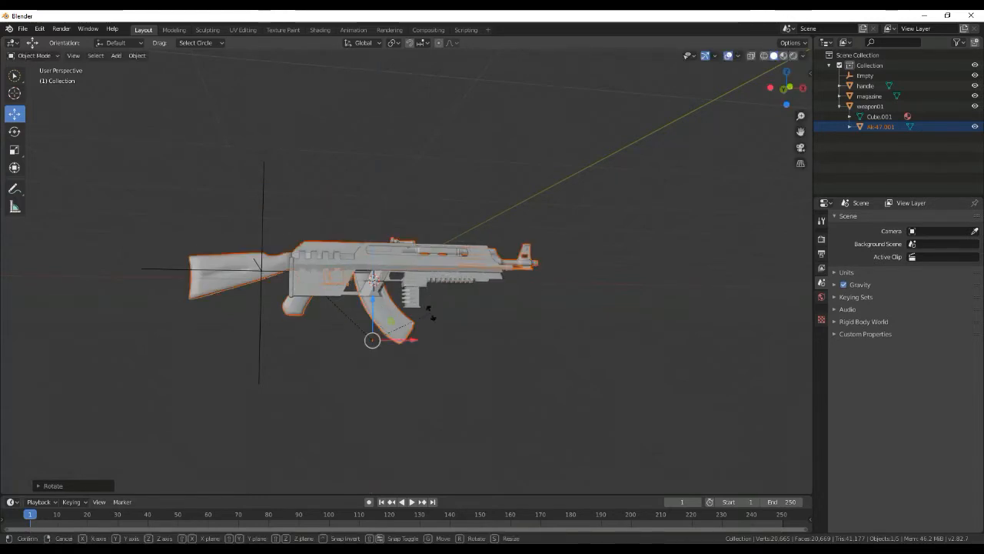
right_click(432, 314)
- Scale the AK-47 by about 0.77 and raise it along Z to the height of the original weapon
key(s)
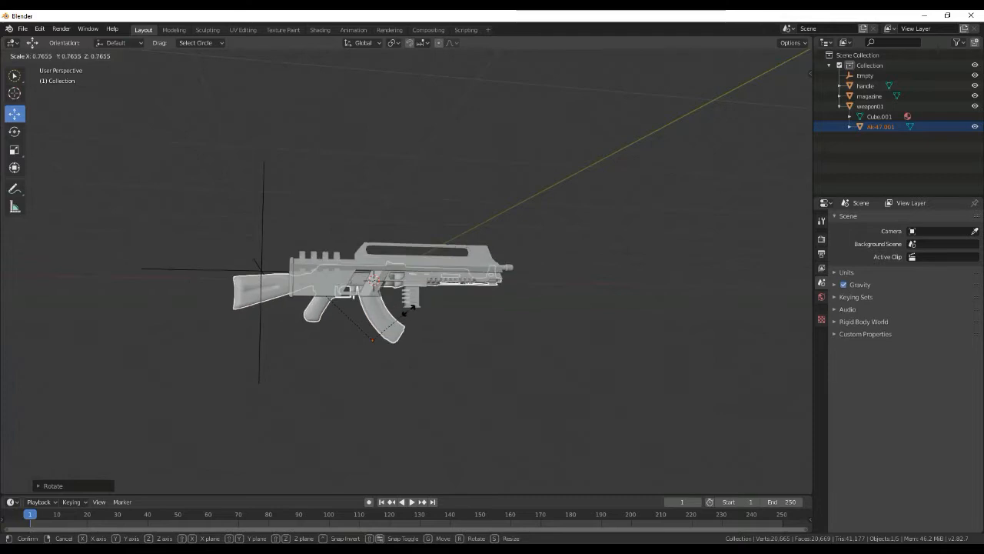
click(408, 309)
key(g)
key(z)
click(403, 295)
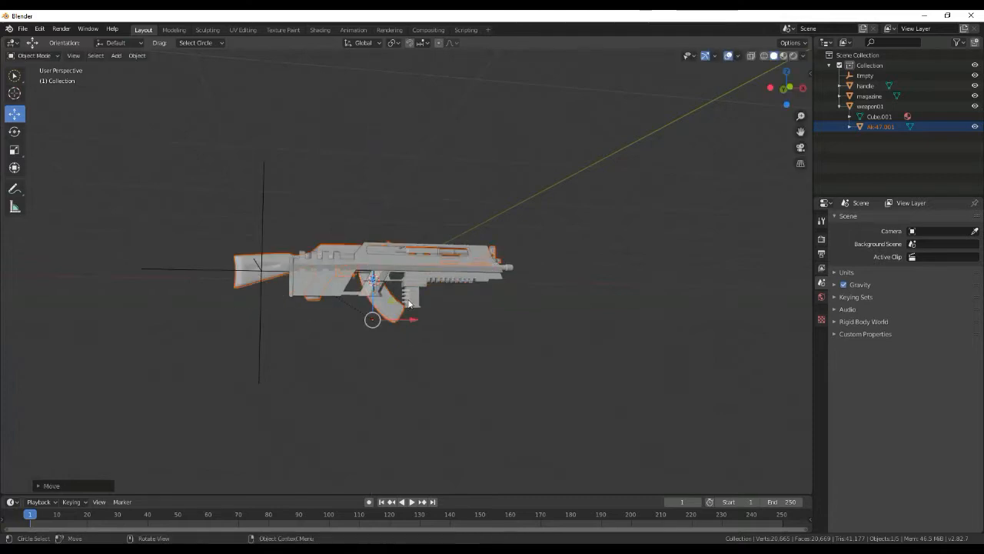
- Move the AK-47 along X and Y so its grip and body line up with the original weapon
key(g)
key(x)
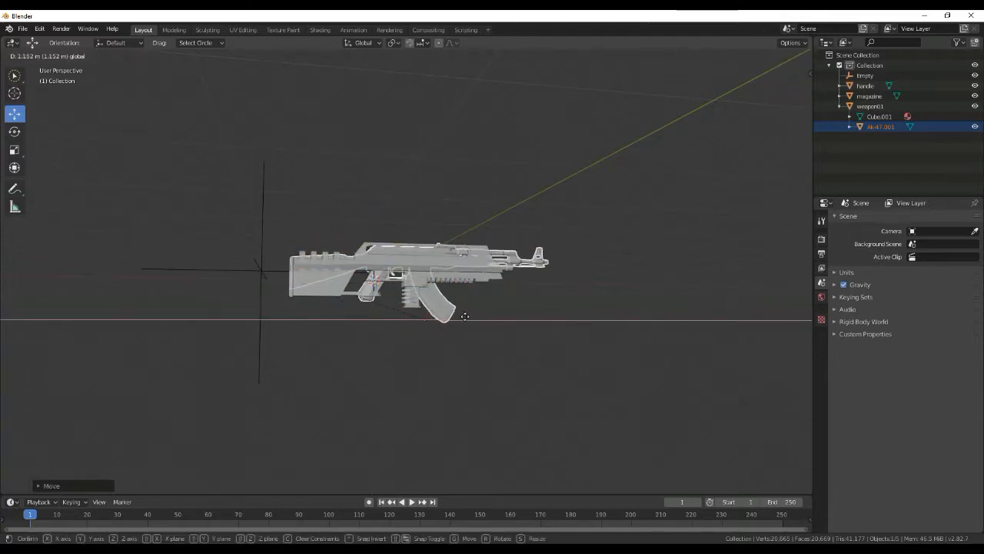
click(452, 279)
middle_drag(426, 275, 453, 323)
drag(368, 286, 381, 283)
middle_drag(477, 296, 458, 249)
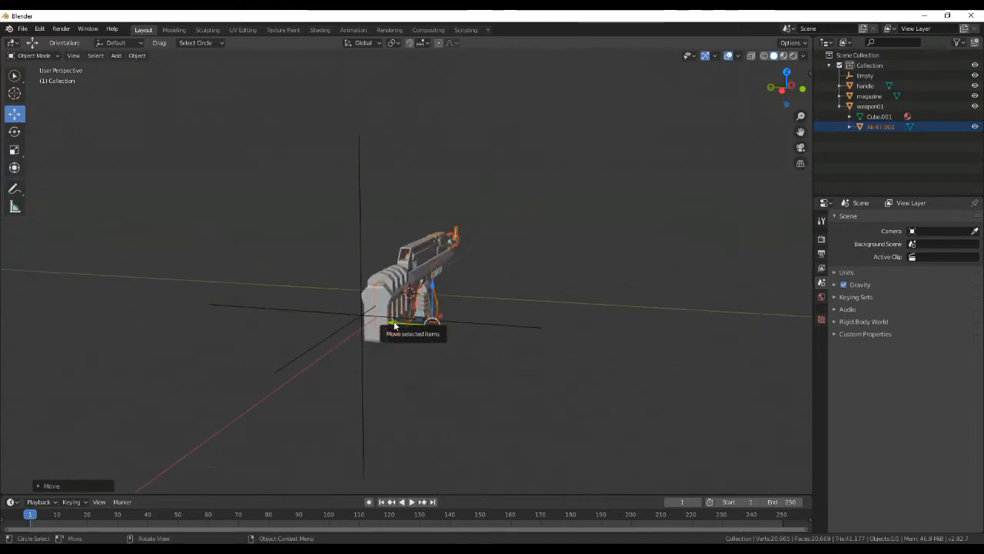
drag(395, 325, 394, 318)
middle_drag(394, 319, 438, 277)
scroll(616, 191, up, 5)
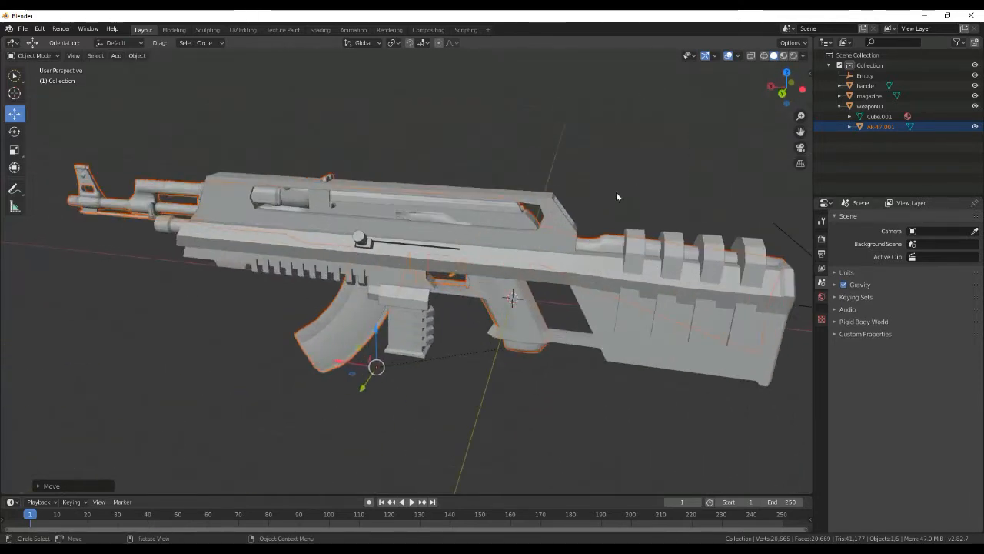
- Hide the original weapon01 and magazine meshes, leaving the AK-47 visible
click(975, 107)
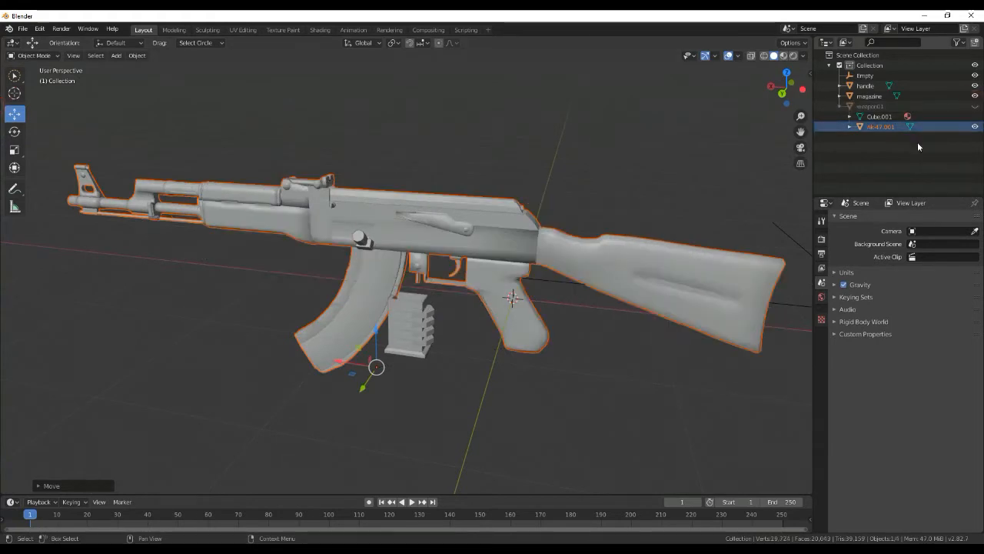
click(974, 96)
middle_drag(615, 281, 481, 337)
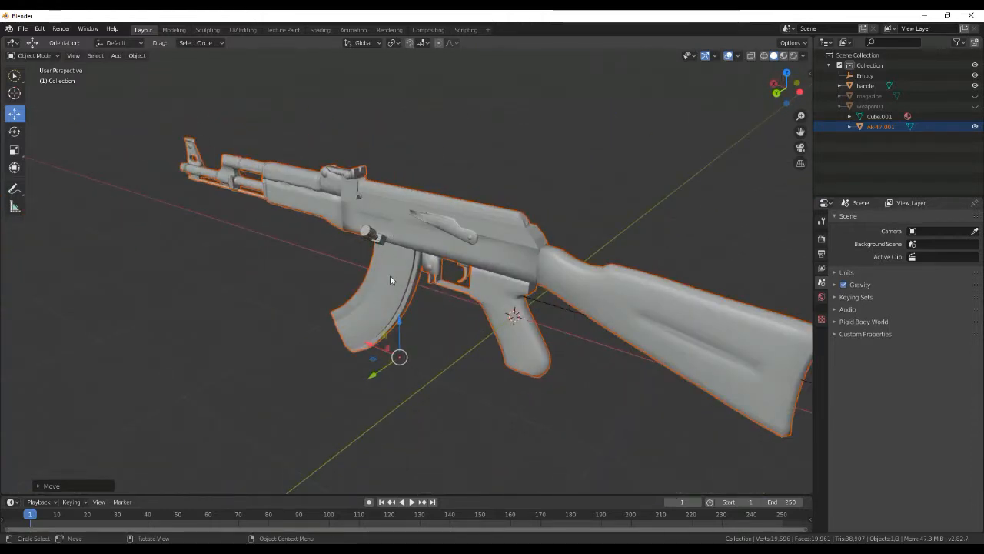
- Export the scene as FBX to the project's weapons folder, overwriting weapon01.fbx
click(22, 28)
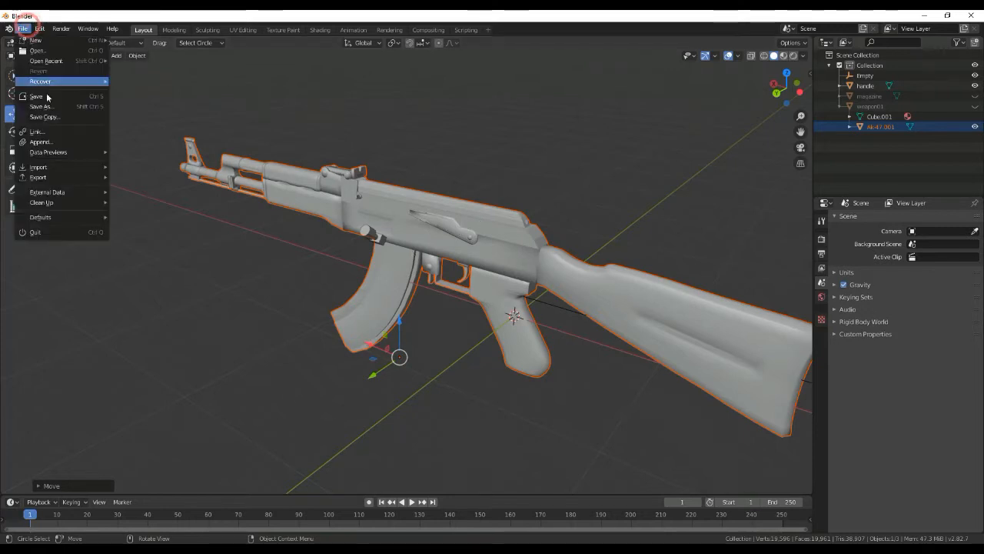
mouse_move(87, 176)
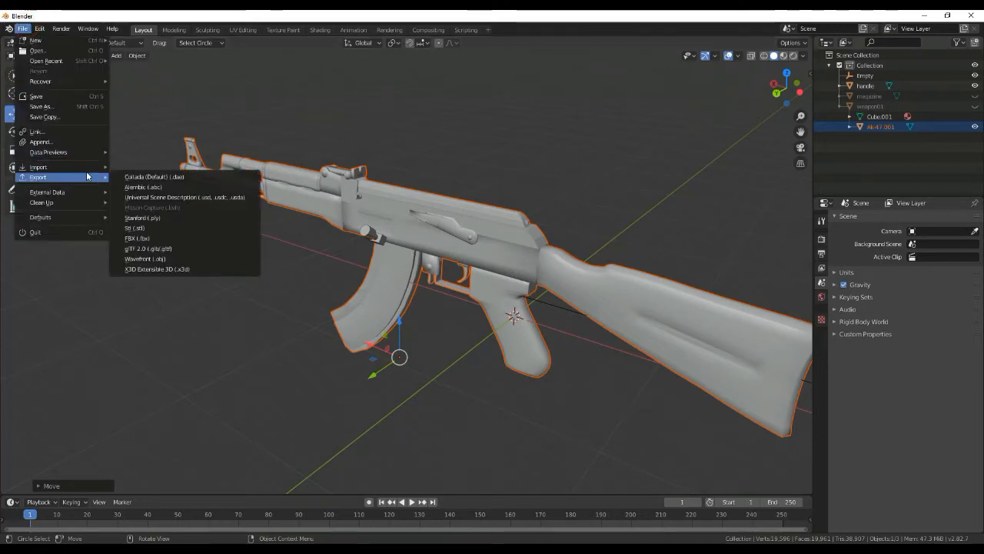
click(195, 239)
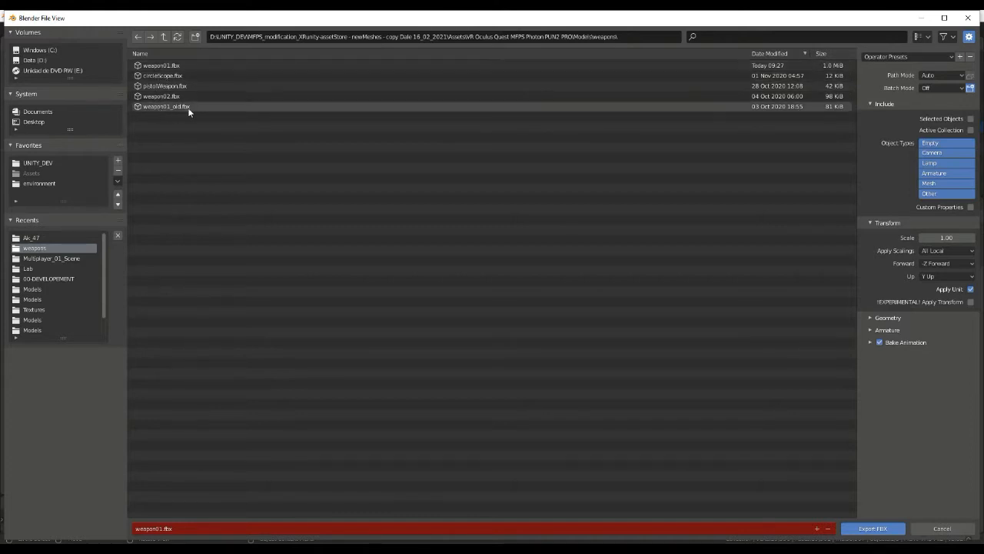
double_click(173, 66)
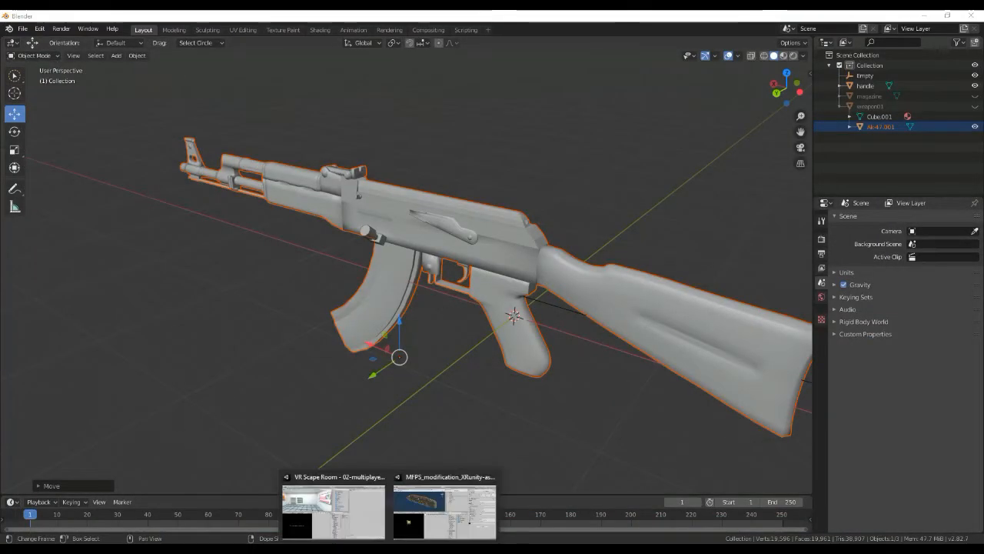
- Switch to the MFPS_modification Unity project and select the weapon01 child object inside the Weapon01 prefab
click(423, 515)
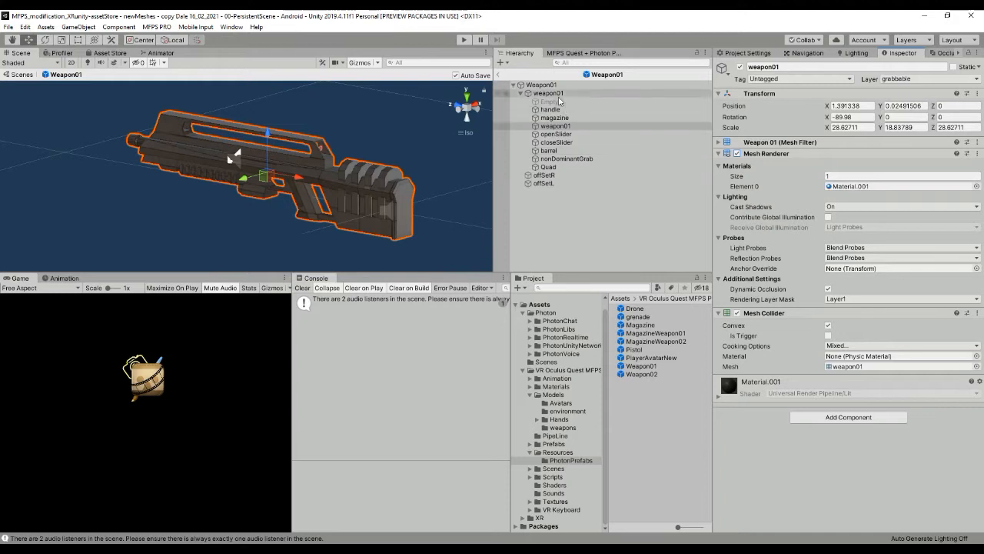
click(532, 93)
middle_drag(323, 194, 344, 201)
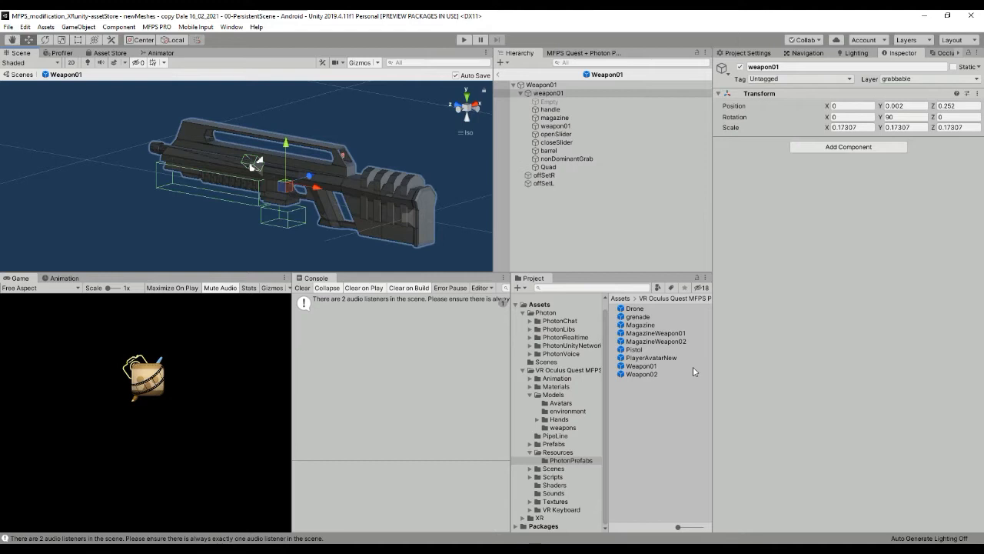
- Add the updated weapon01 model from the Models/weapons folder to the prefab as a child of weapon01
click(557, 396)
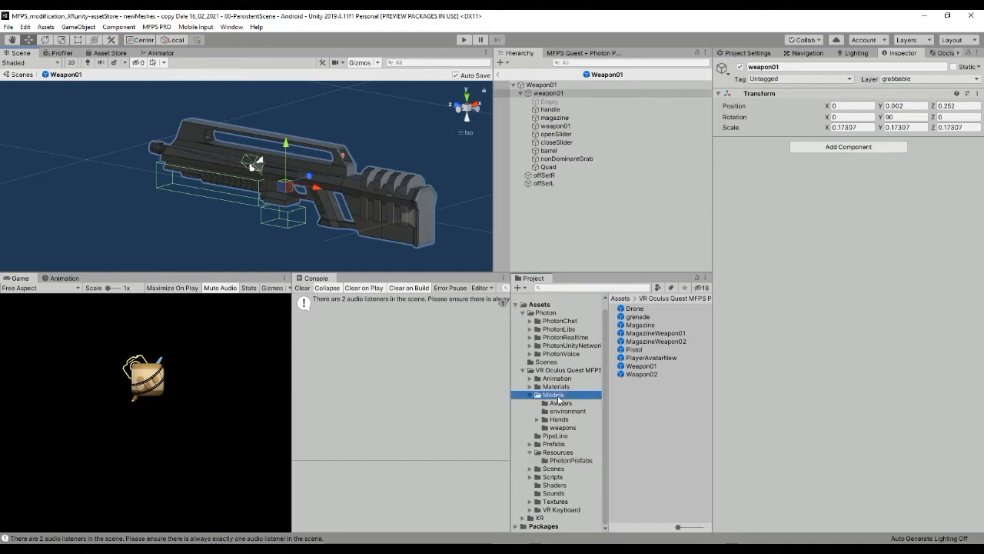
double_click(637, 333)
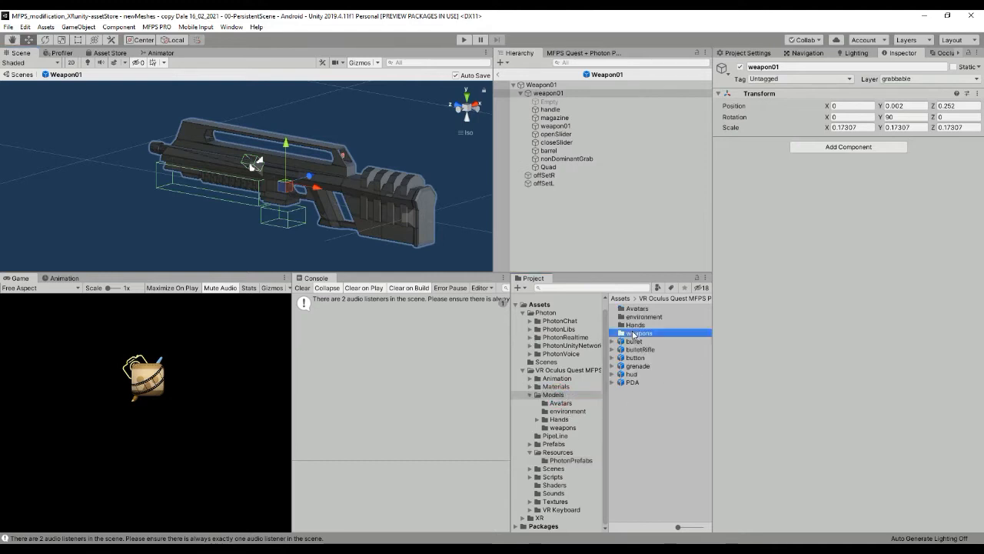
click(642, 326)
drag(581, 250, 556, 98)
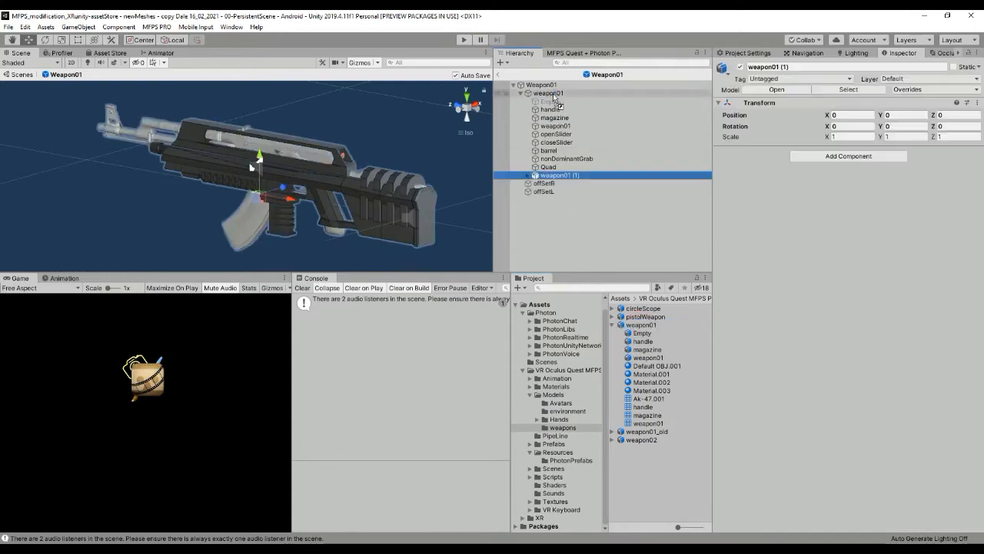
alt+drag(406, 213, 477, 192)
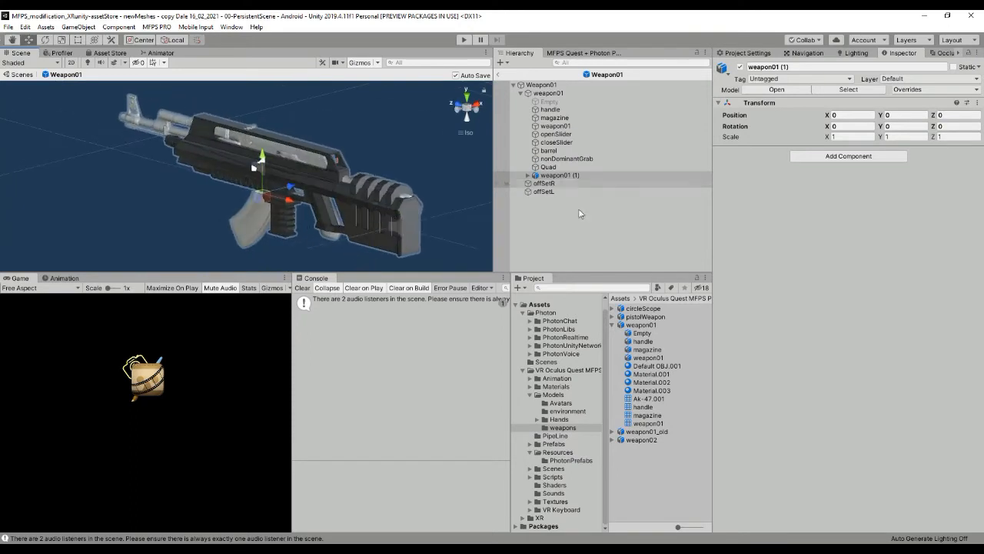
- Unpack the weapon01 (1) model instance and expand its child objects
right_click(537, 175)
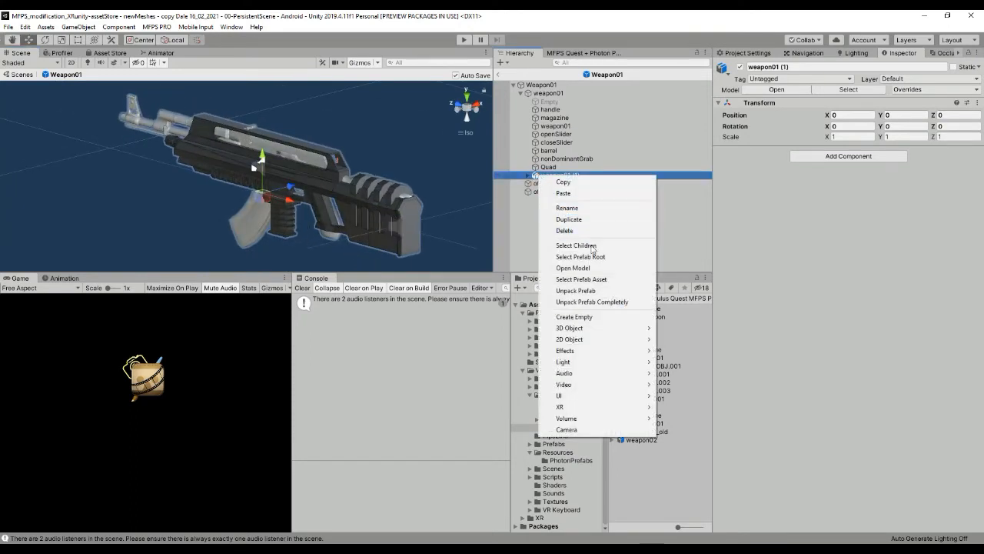
click(581, 279)
click(529, 176)
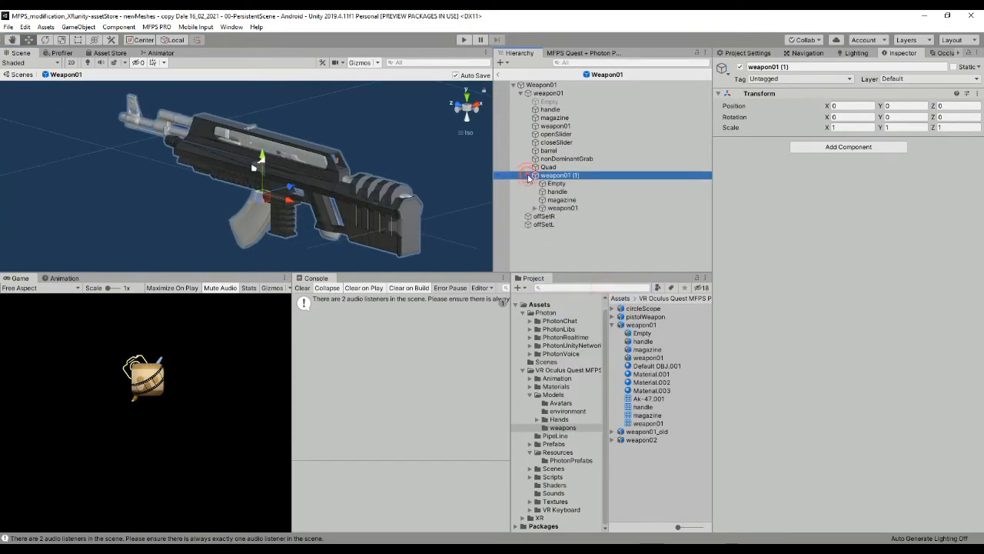
- Move Ak-47.001 directly under the prefab's weapon01 object and delete the leftover weapon01 (1) instance
drag(570, 216, 564, 98)
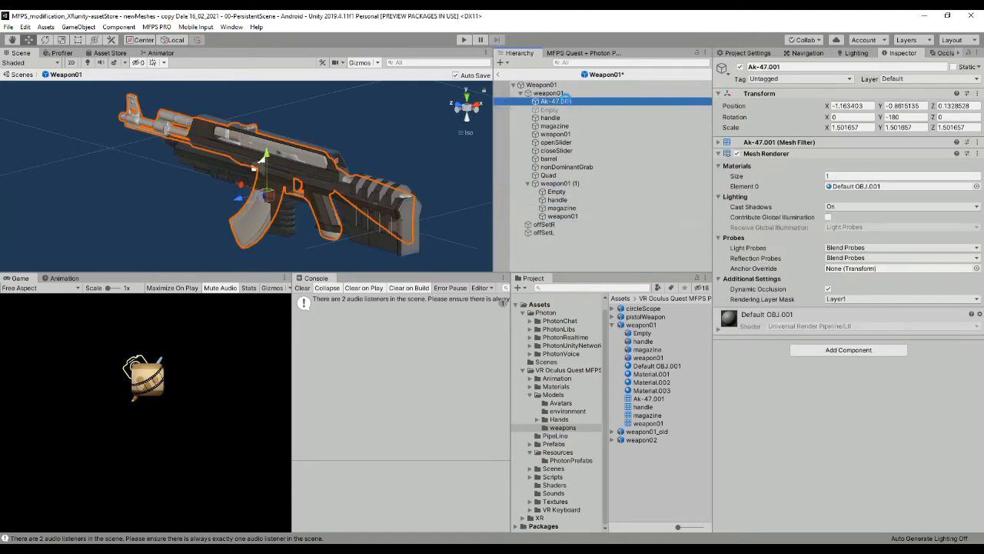
click(568, 184)
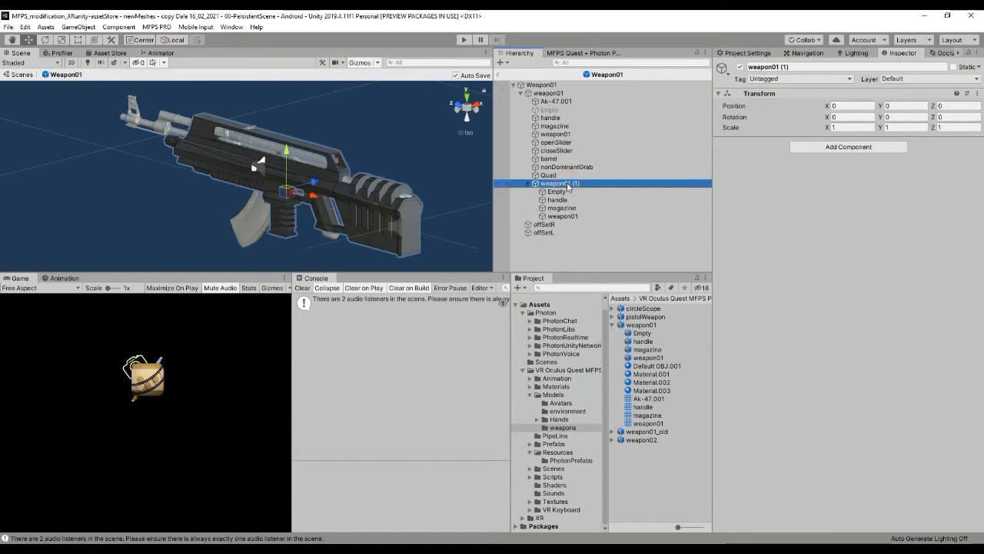
key(Delete)
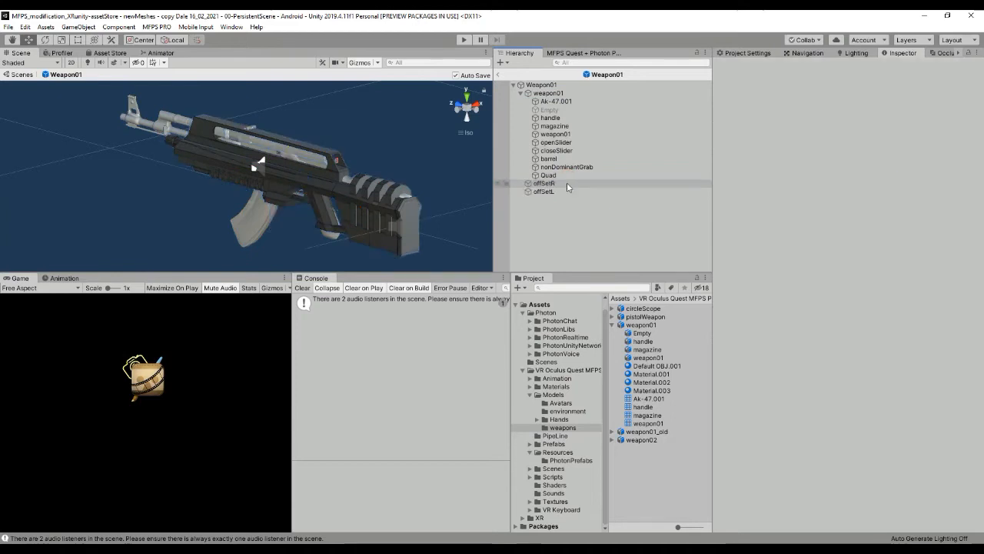
- Disable the Mesh Renderer on the original weapon01 mesh in the prefab so that only the AK-47 is drawn
click(555, 134)
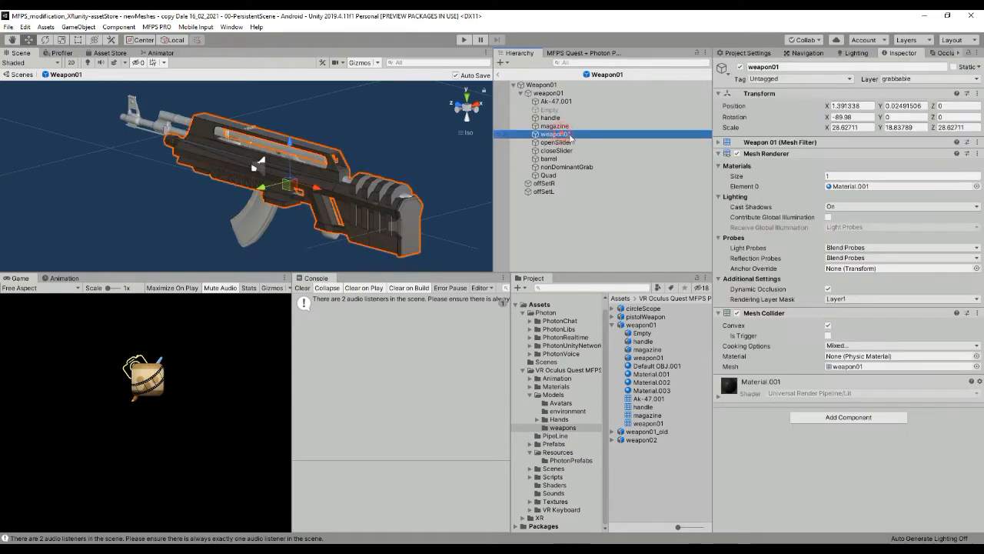
click(737, 154)
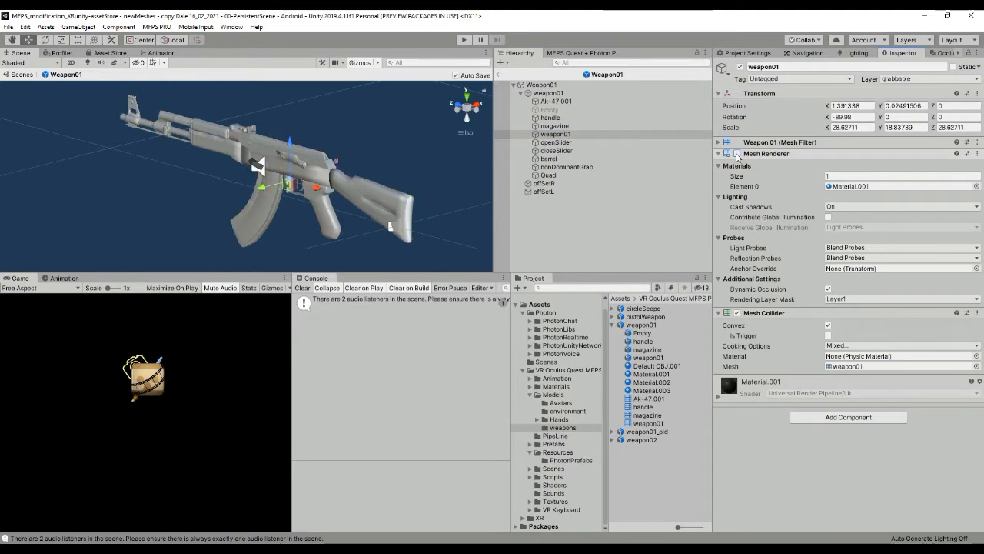
middle_drag(325, 183, 387, 175)
right_drag(387, 176, 385, 225)
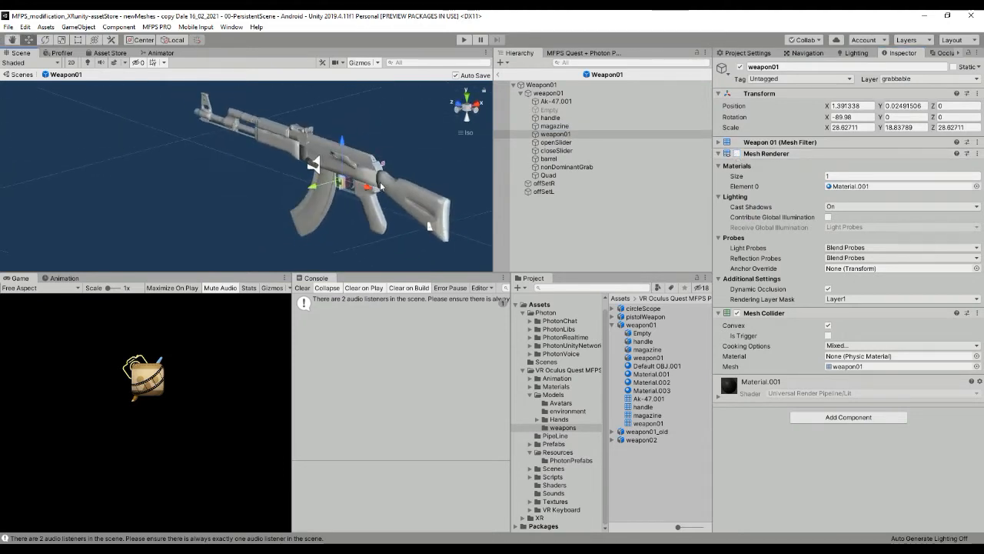
- Leave prefab editing, run the game in Play mode to test the new rifle, and return to the scene's object list
click(498, 75)
click(464, 40)
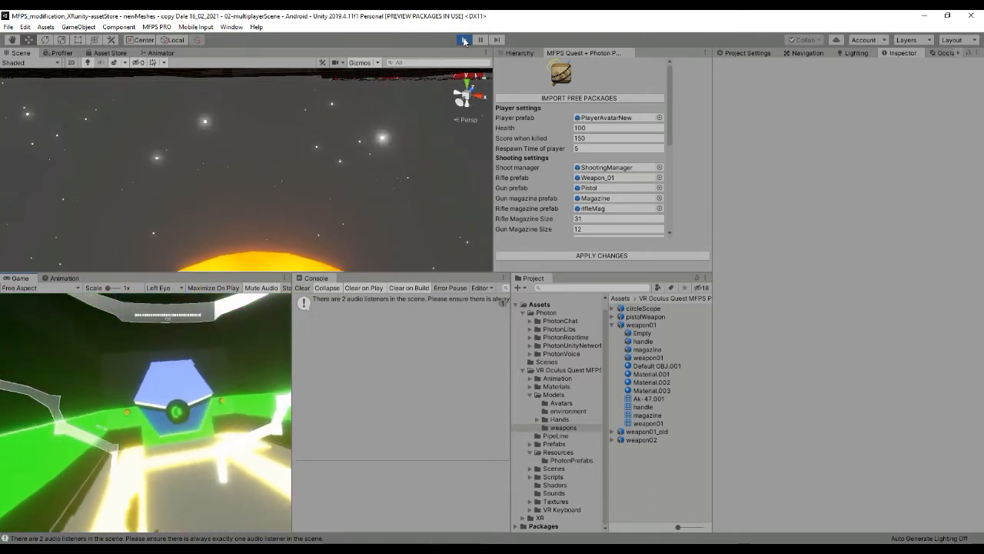
click(464, 40)
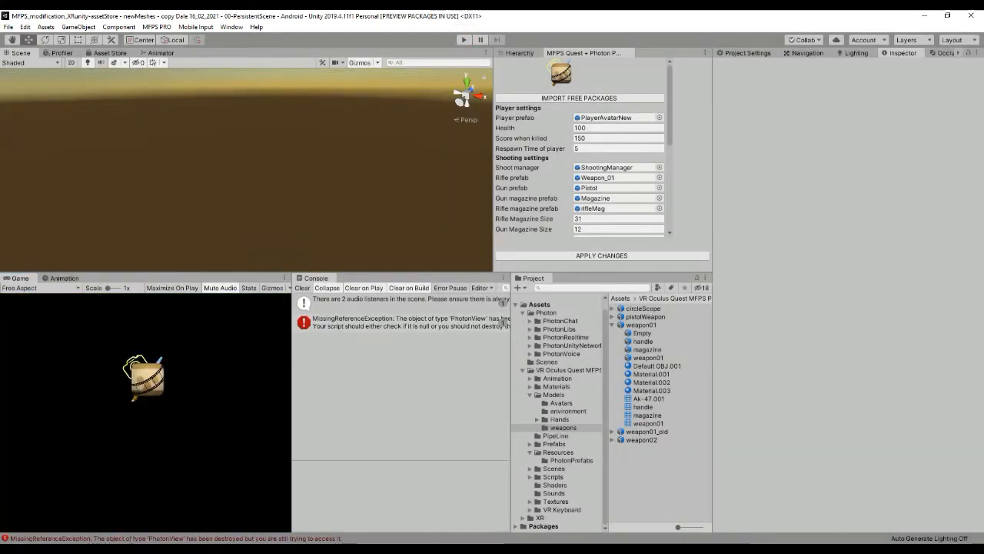
click(516, 52)
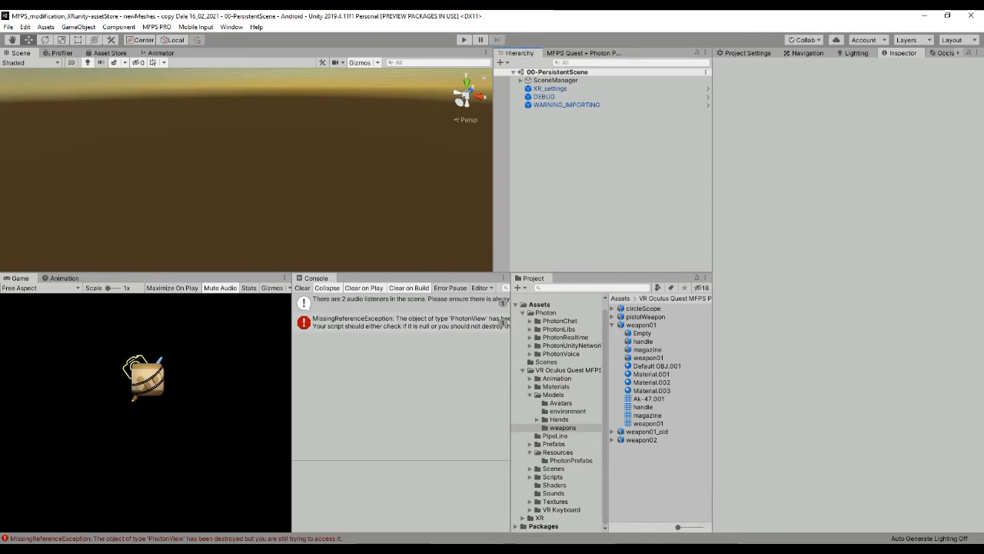
- Switch to Blender, open Ak-47.001 in Edit Mode and deselect all of its geometry around the magazine
key(alt+Tab)
key(alt+a)
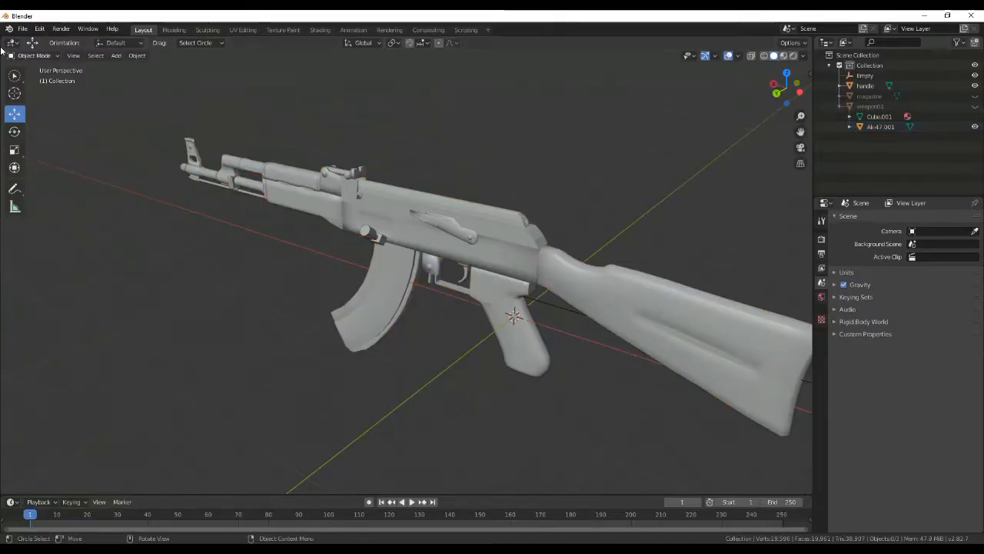
click(16, 80)
drag(16, 86, 46, 75)
click(403, 222)
key(Tab)
middle_drag(403, 222, 468, 356)
scroll(468, 356, up, 7)
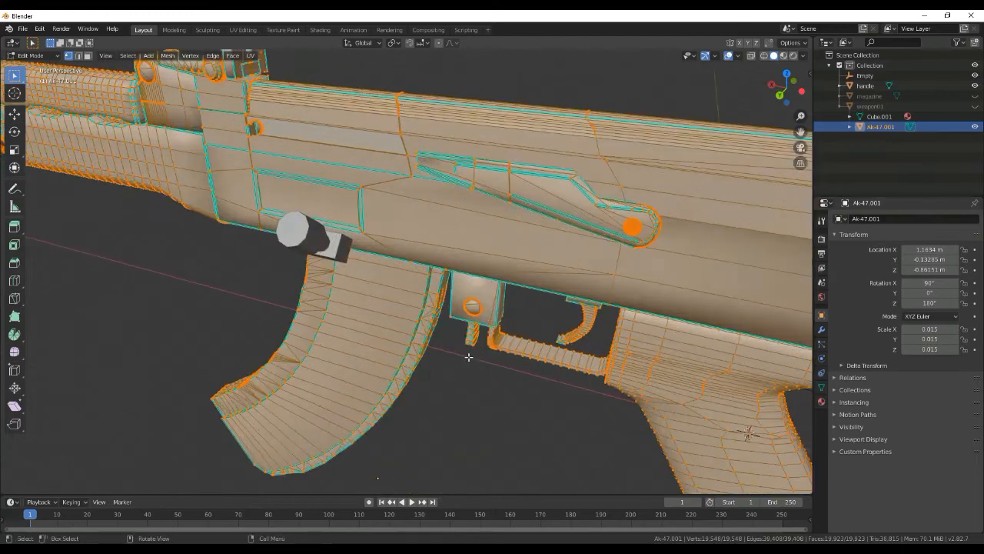
key(alt+a)
middle_drag(483, 313, 541, 205)
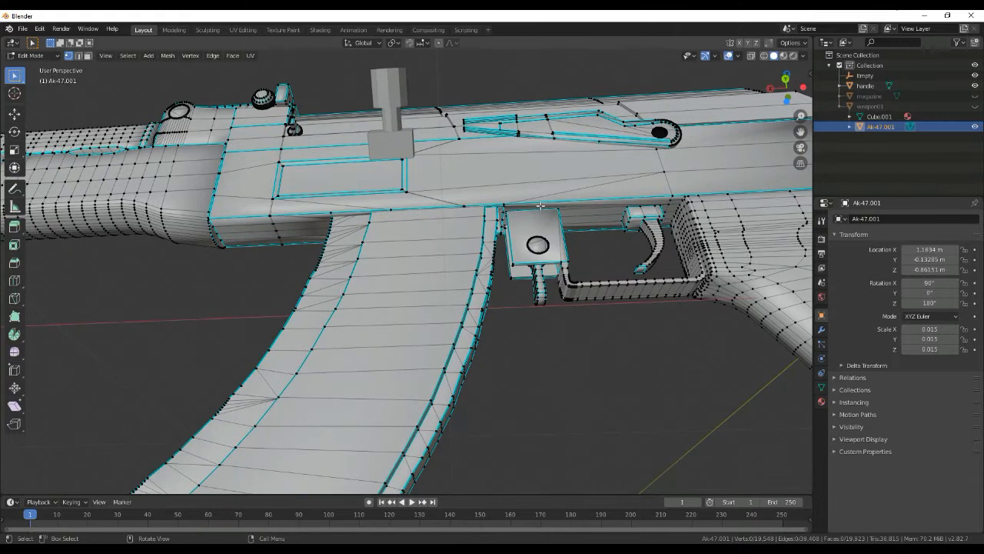
- Display the AK-47 mesh in wireframe shading around the magazine
key(z)
click(469, 206)
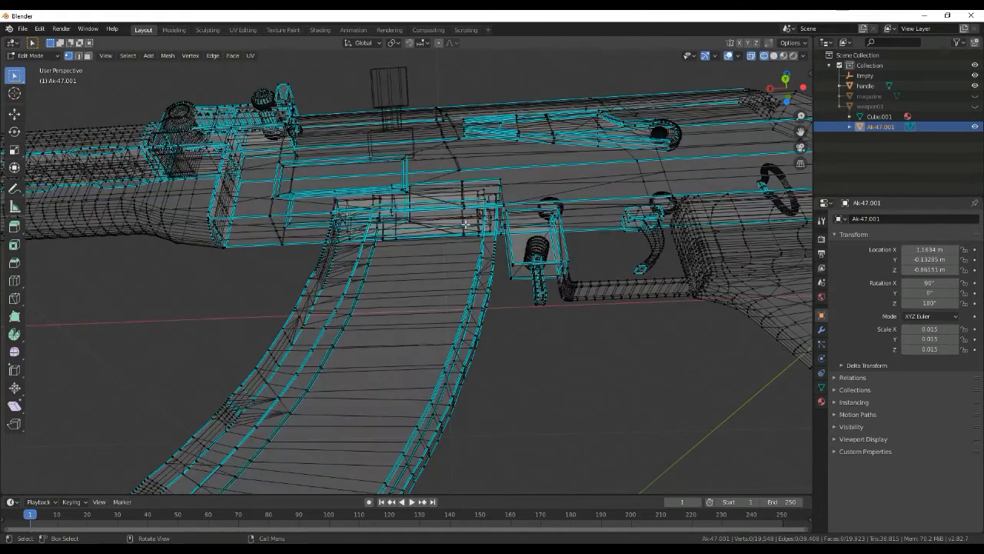
middle_drag(469, 206, 455, 285)
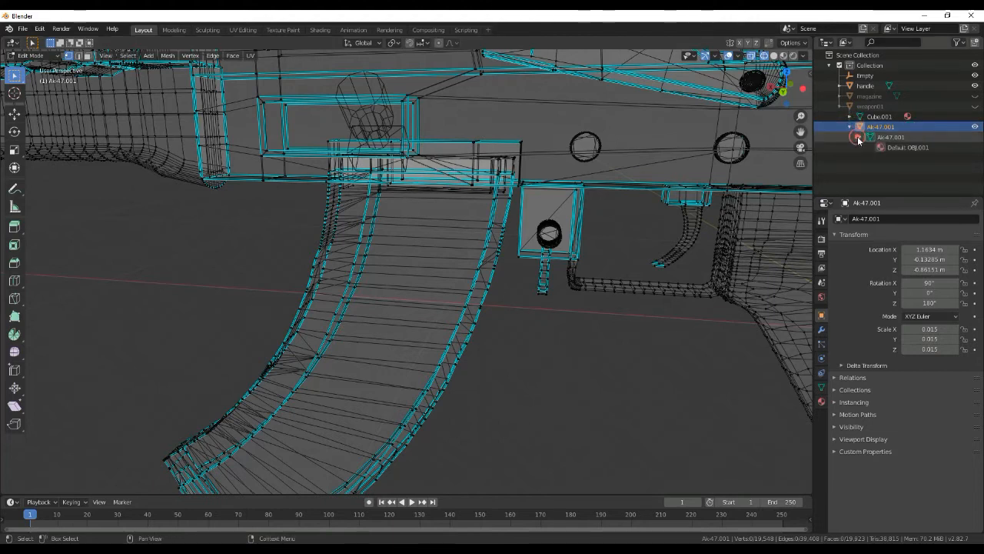
middle_drag(369, 193, 456, 176)
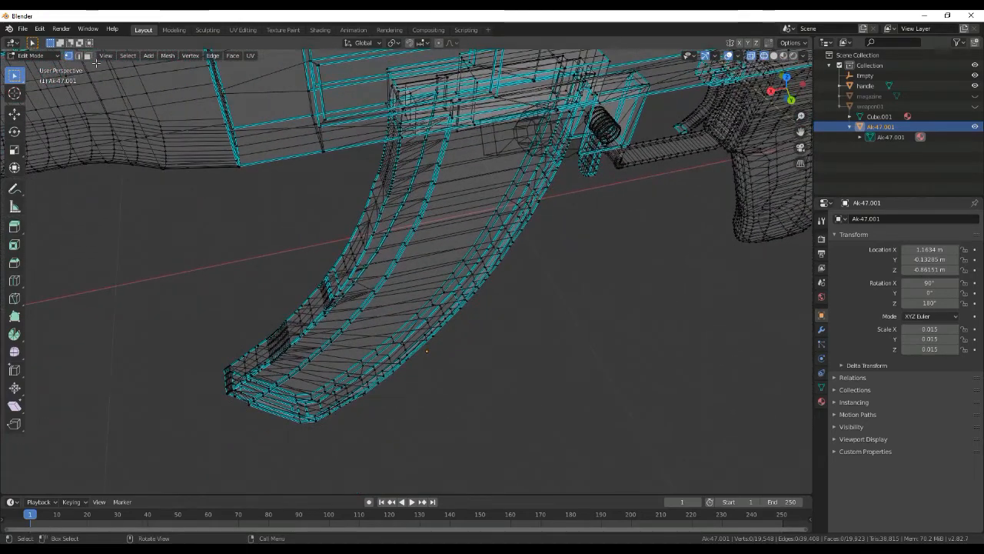
- Try to select the magazine's vertices with the Select Circle tool, starting at its lower end
click(19, 79)
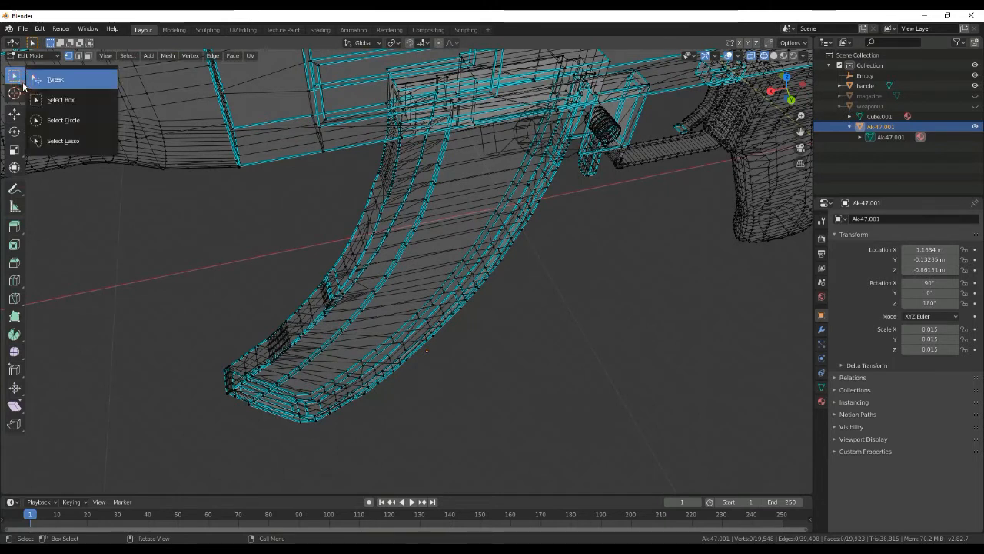
click(67, 120)
drag(357, 324, 247, 387)
scroll(290, 354, down, 4)
scroll(369, 331, up, 5)
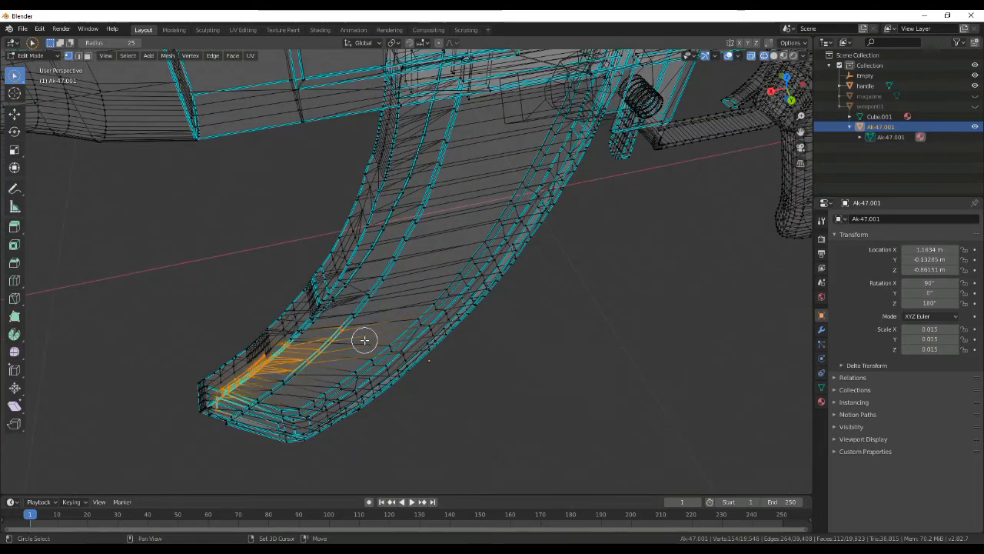
mouse_move(307, 351)
mouse_down()
mouse_move(261, 406)
mouse_move(347, 392)
mouse_move(230, 381)
mouse_move(289, 335)
mouse_move(265, 426)
mouse_move(376, 418)
mouse_up()
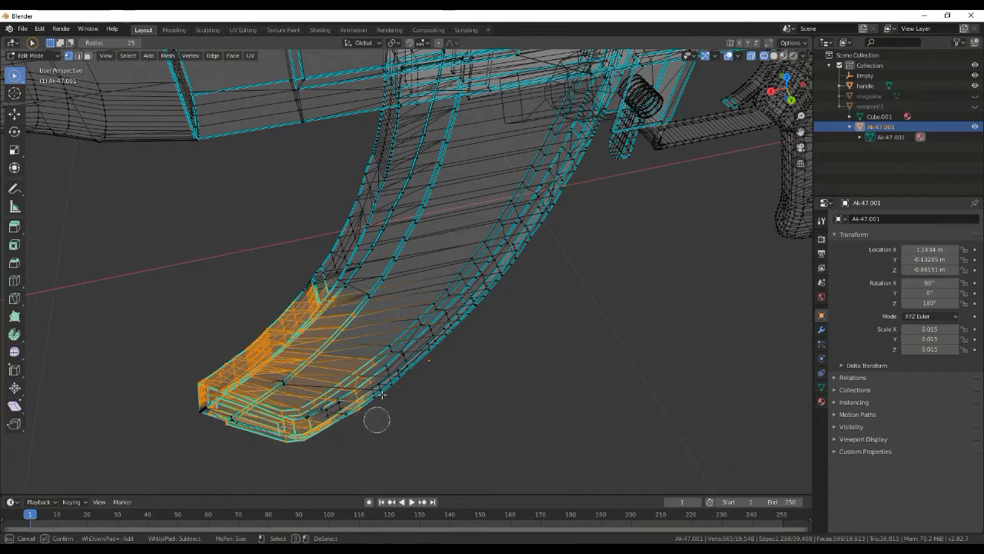
scroll(407, 323, down, 6)
mouse_move(396, 307)
mouse_down()
mouse_move(405, 294)
mouse_move(362, 311)
mouse_up()
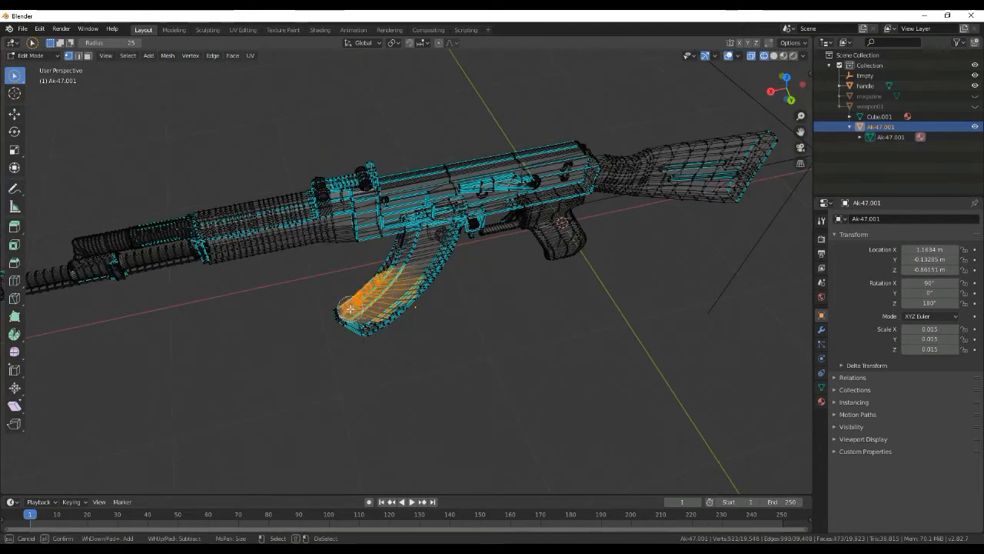
- Change to the Tweak tool and circle-select the vertices of the magazine's main body, including its rear edge
click(14, 75)
click(42, 80)
key(c)
mouse_move(357, 305)
mouse_down()
mouse_move(356, 322)
mouse_move(400, 308)
mouse_move(415, 268)
mouse_move(422, 275)
mouse_up()
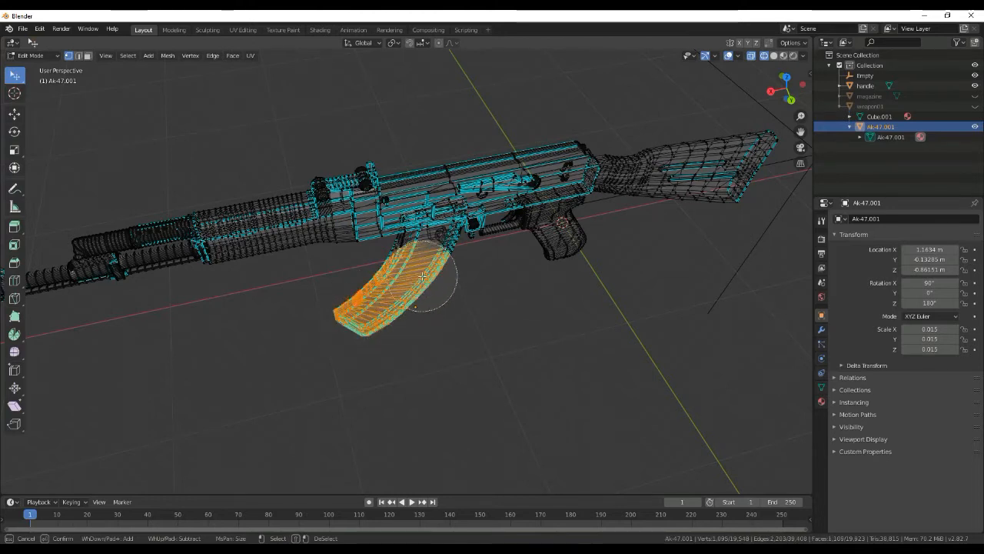
right_click(449, 292)
middle_drag(456, 292, 407, 246)
key(c)
drag(441, 290, 438, 274)
right_click(440, 266)
- Add the vertices along the magazine's upper front and rear edges to the circle selection
scroll(438, 269, up, 5)
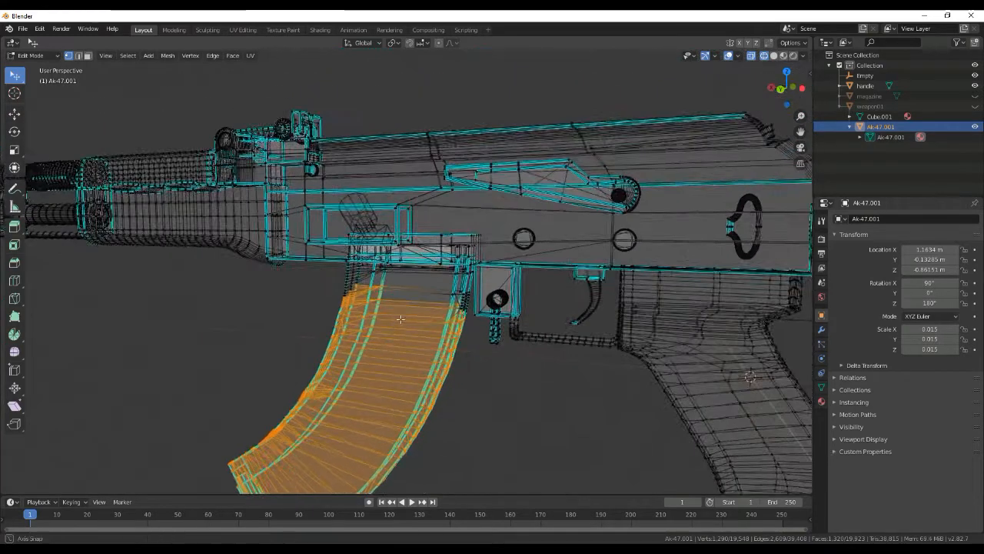
middle_drag(401, 318, 427, 318)
key(c)
mouse_move(328, 312)
mouse_down()
mouse_move(325, 303)
mouse_move(348, 302)
mouse_up()
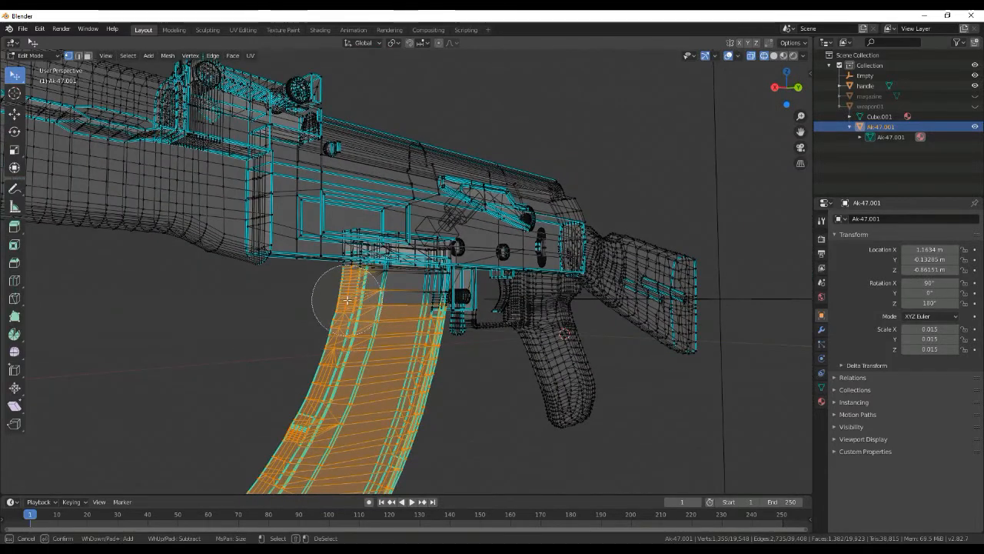
middle_drag(407, 314, 441, 328)
right_click(450, 341)
middle_drag(538, 341, 484, 330)
key(c)
mouse_move(500, 317)
mouse_down()
mouse_move(439, 352)
mouse_move(436, 321)
mouse_up()
right_click(438, 311)
- Add the unselected vertices on the magazine's rear edge just below the receiver to the selection
middle_drag(438, 312, 491, 335)
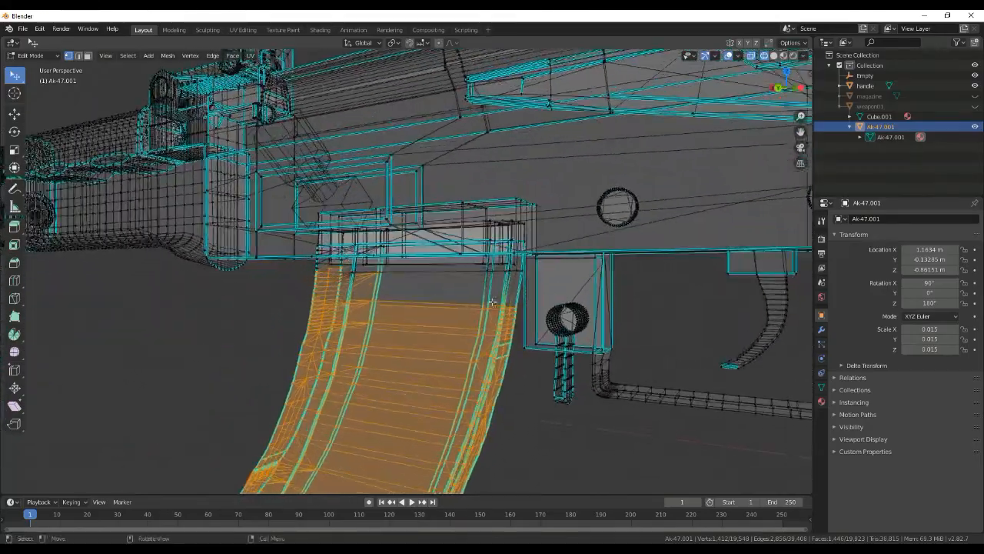
scroll(492, 303, up, 3)
key(c)
scroll(562, 293, up, 2)
click(596, 283)
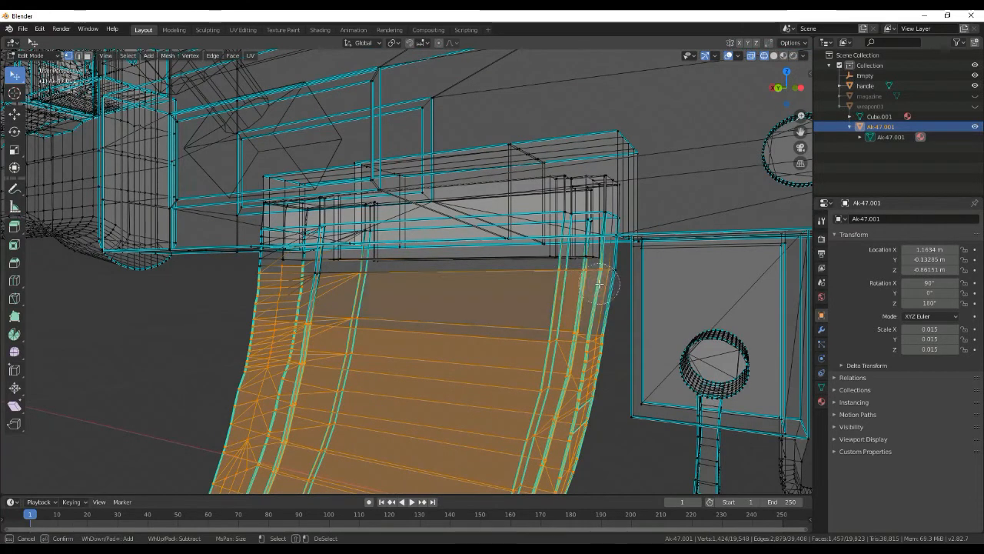
click(604, 284)
right_click(605, 285)
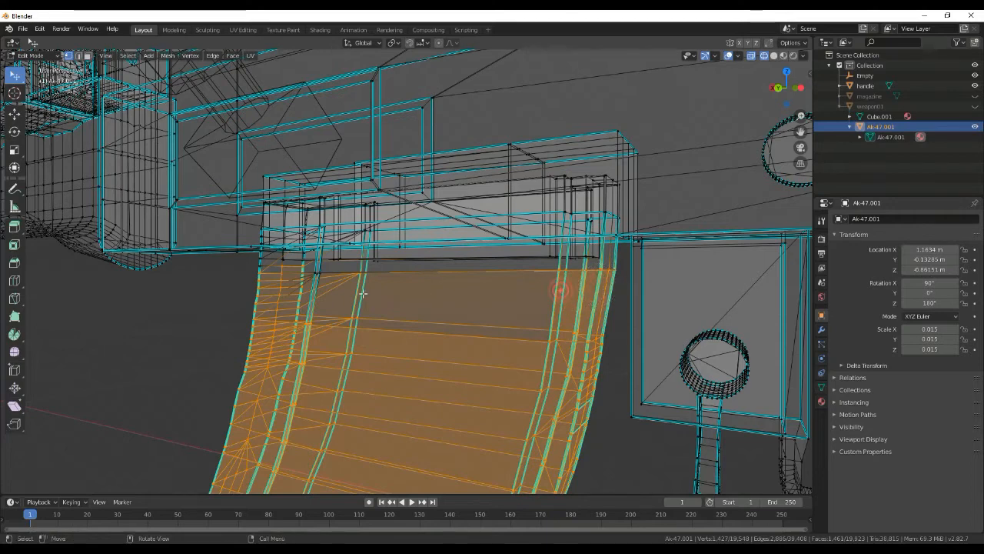
- Extend the circle selection with the remaining vertices up the magazine's front edge, just below the receiver
middle_drag(561, 288, 392, 295)
key(c)
click(295, 285)
right_click(296, 284)
middle_drag(295, 285, 148, 189)
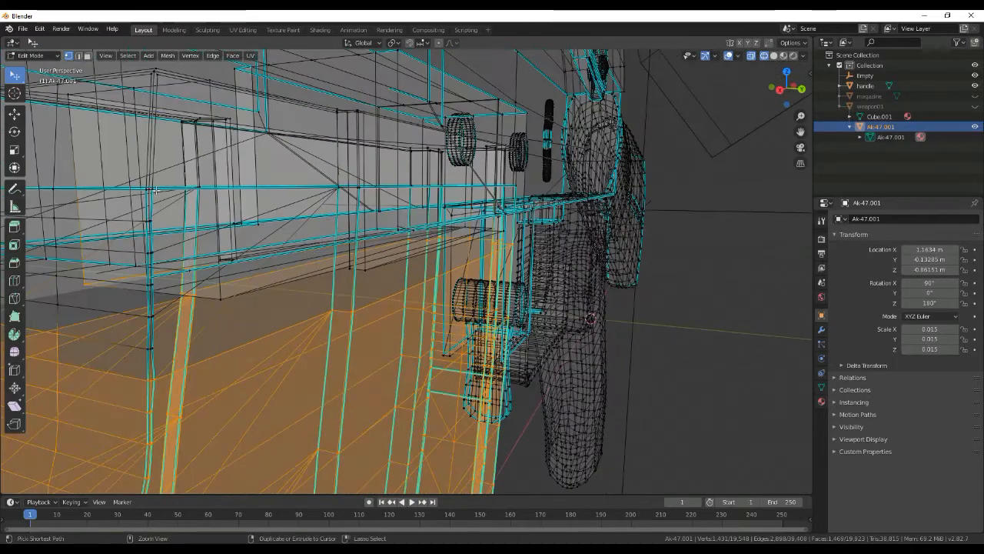
middle_drag(193, 295, 439, 300)
key(c)
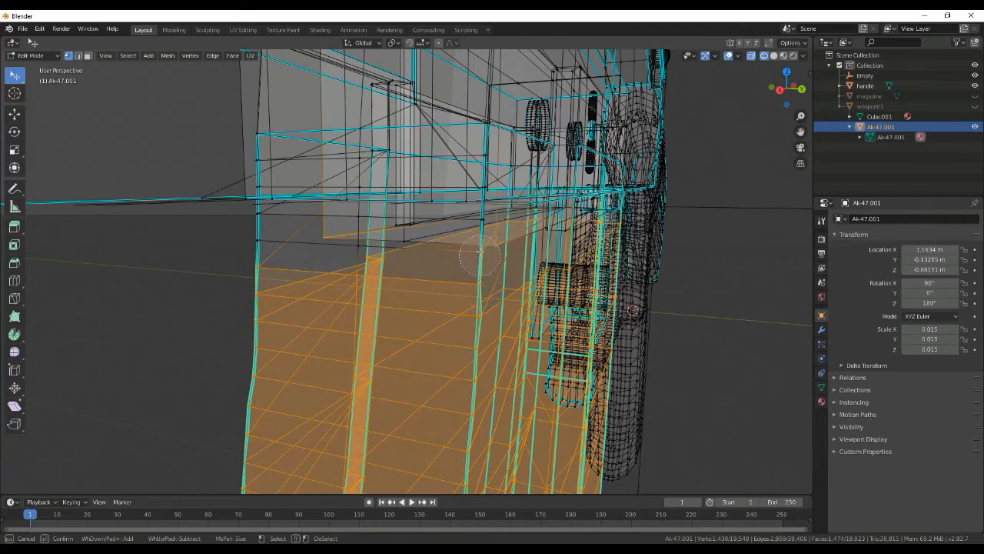
key(Escape)
mouse_move(479, 235)
middle_down()
mouse_move(279, 277)
mouse_move(459, 300)
mouse_move(415, 284)
middle_up()
key(c)
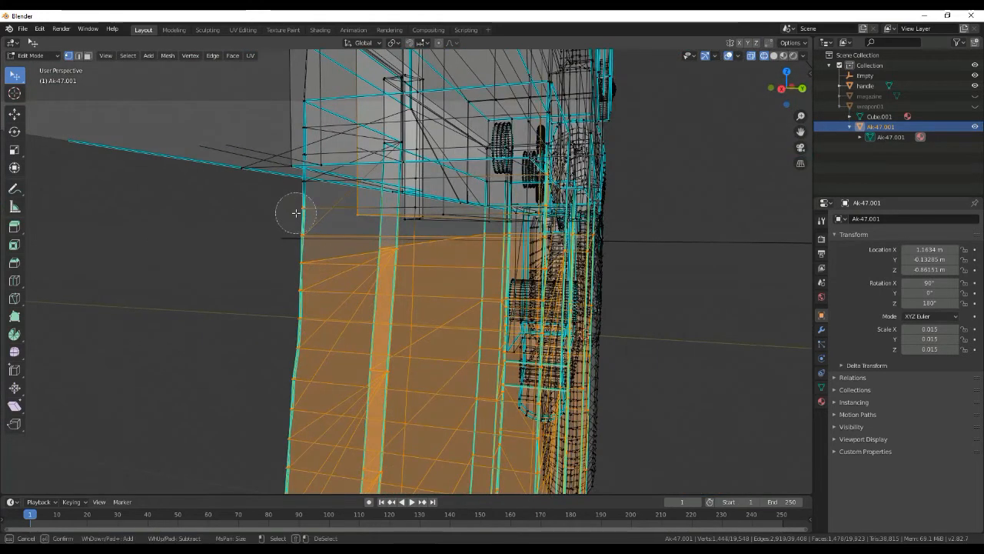
drag(296, 207, 297, 208)
key(Escape)
- Add the magazine's top rear corner vertices inside the receiver to the selection
middle_drag(316, 243, 555, 293)
key(c)
drag(555, 293, 543, 277)
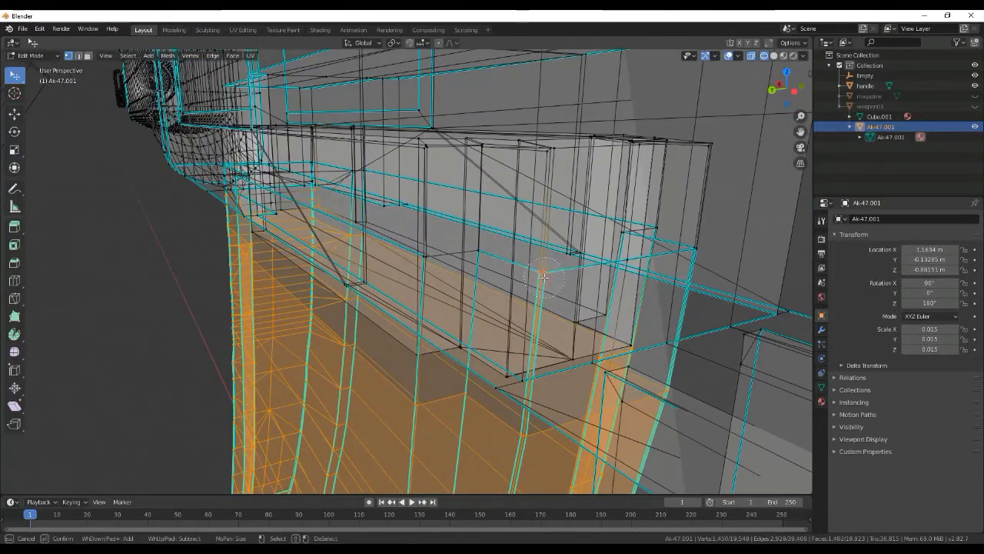
click(693, 253)
right_click(696, 258)
middle_drag(704, 270, 415, 278)
key(c)
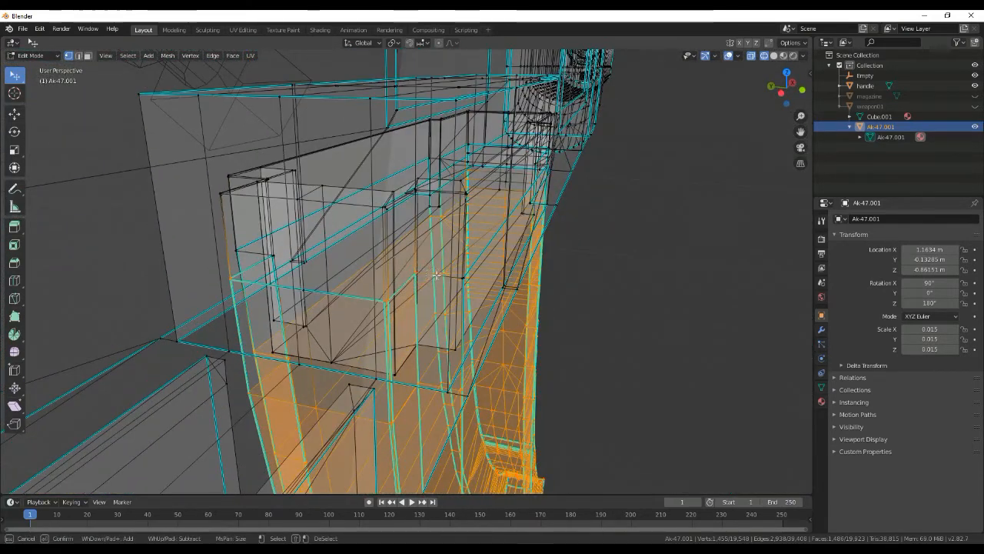
right_click(461, 280)
- Complete the magazine selection by adding its top front corner vertices on both sides
middle_drag(462, 279, 390, 279)
middle_drag(590, 227, 555, 264)
middle_drag(327, 254, 361, 261)
key(c)
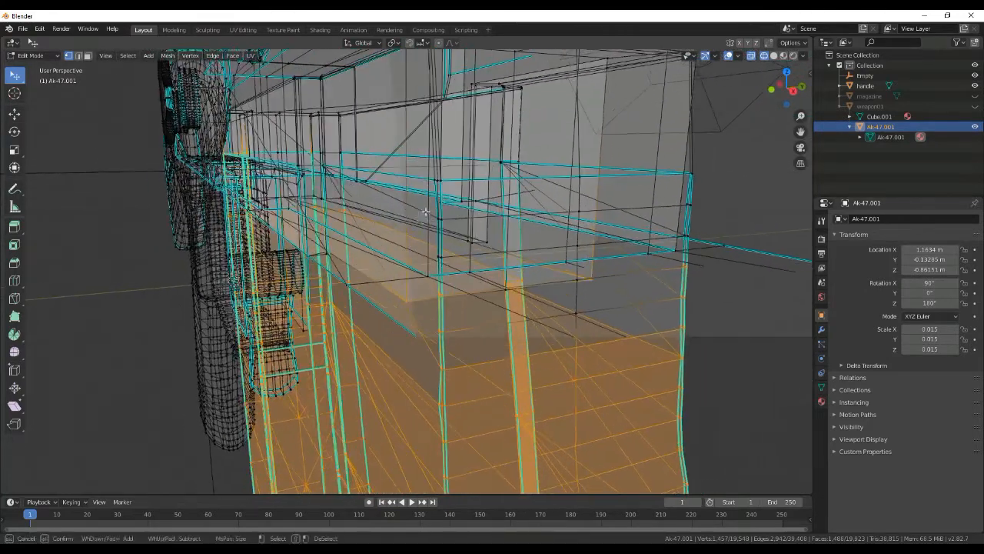
drag(427, 201, 438, 184)
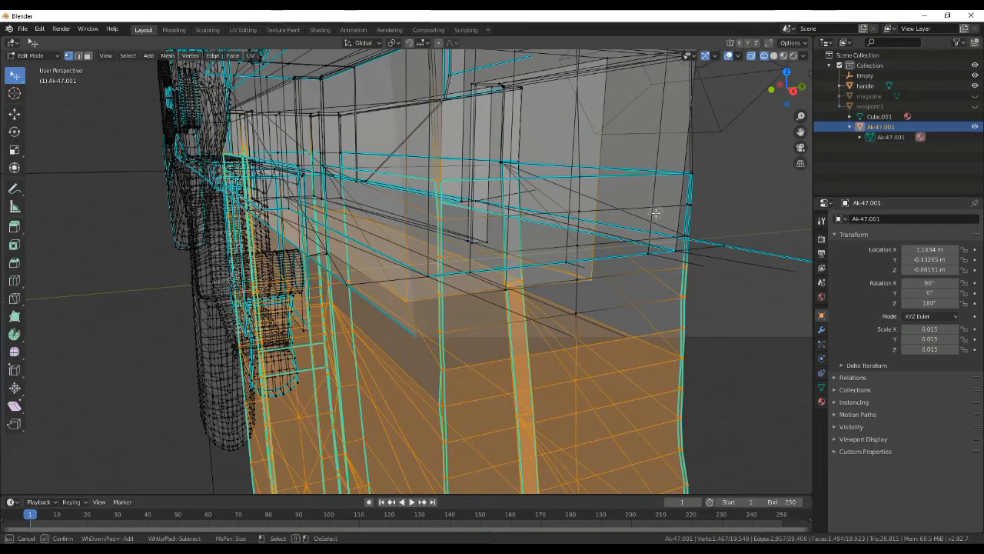
mouse_move(690, 184)
mouse_down()
mouse_move(690, 176)
mouse_move(685, 233)
mouse_up()
right_click(682, 266)
- Separate the selected magazine geometry from Ak-47.001 into its own object
middle_drag(417, 262, 509, 343)
scroll(482, 279, down, 3)
scroll(483, 279, down, 5)
key(p)
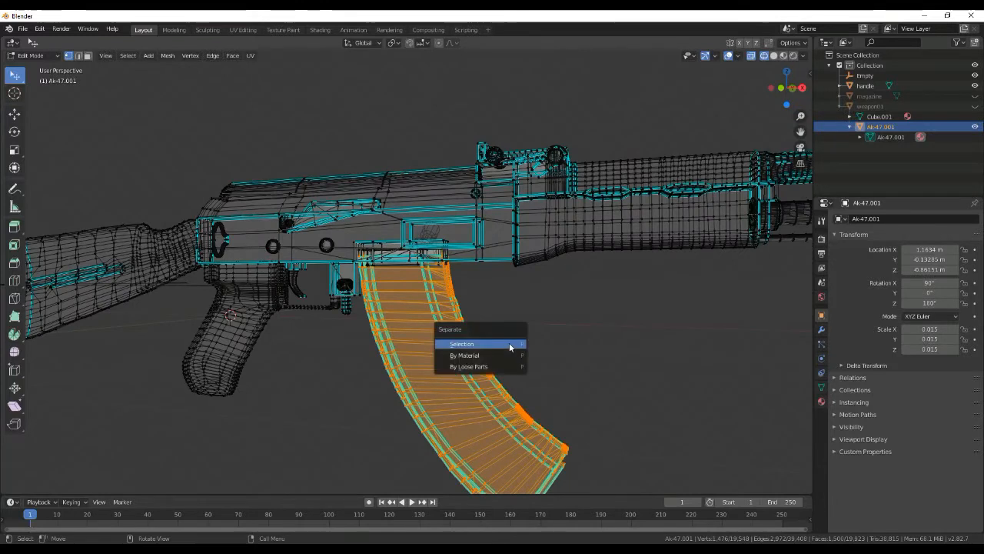
click(497, 345)
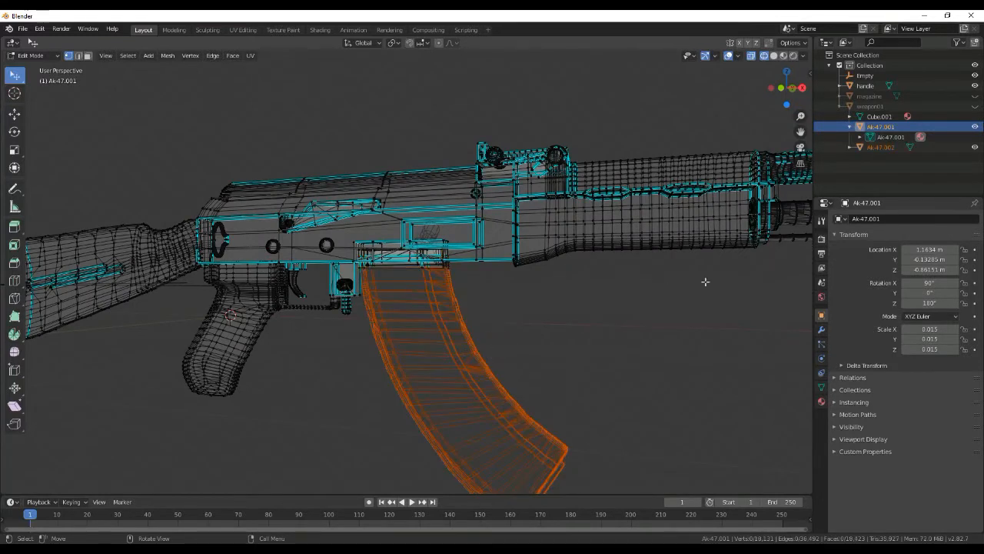
- Return to Object Mode with solid shading and select the separated magazine object
key(Tab)
key(z)
click(654, 325)
middle_drag(654, 325, 459, 335)
click(460, 334)
click(401, 311)
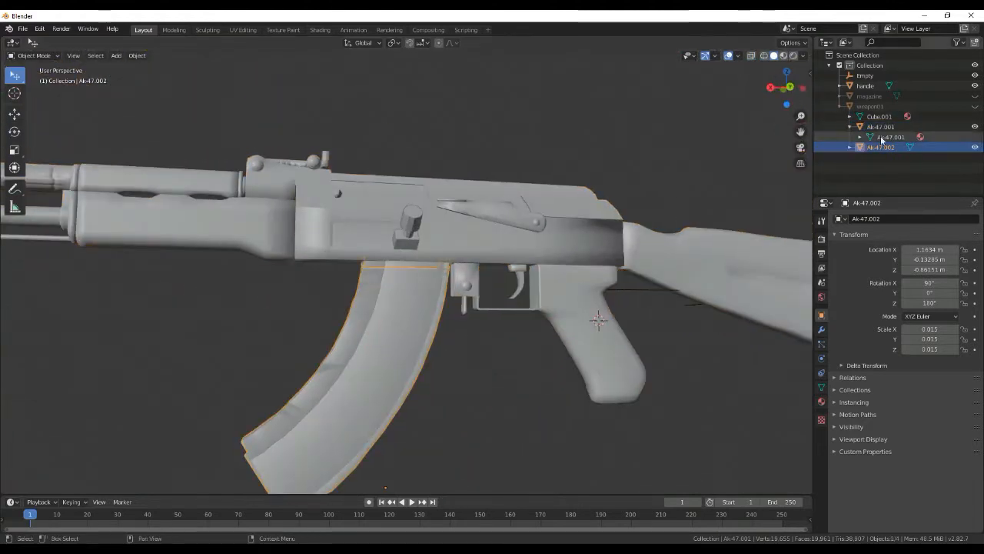
- Hide and show the separated magazine to check the split, and rename the object magazine.001
click(973, 147)
middle_drag(595, 310, 531, 356)
click(974, 147)
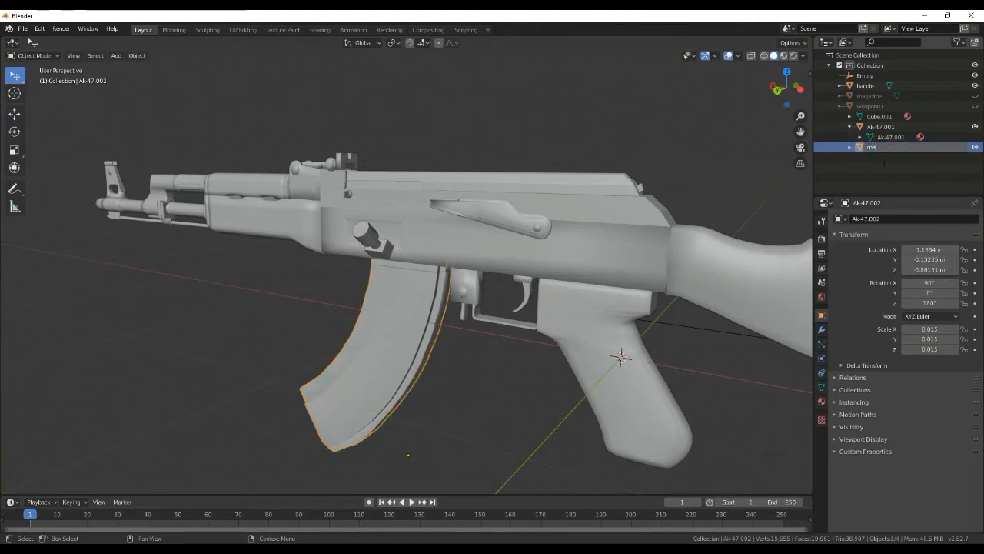
key(Return)
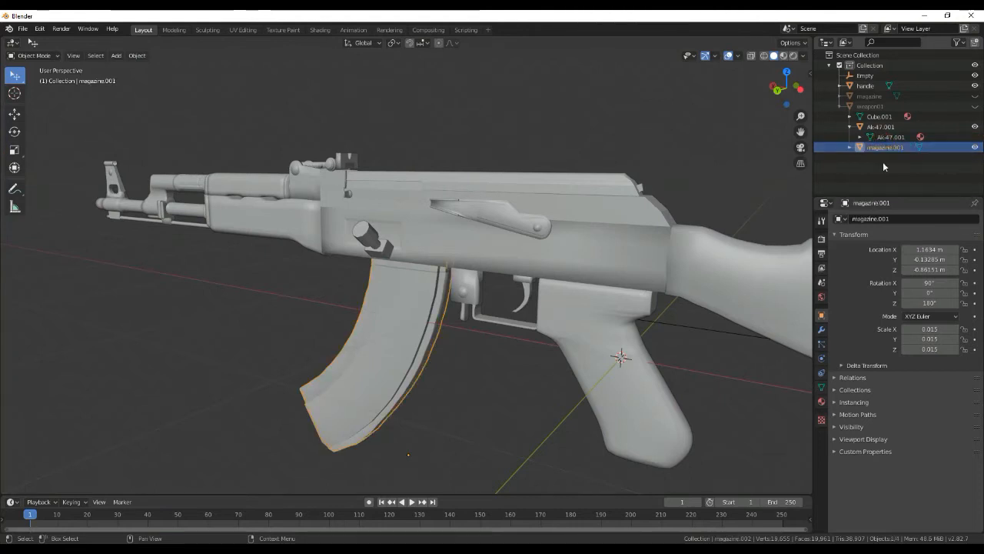
click(703, 185)
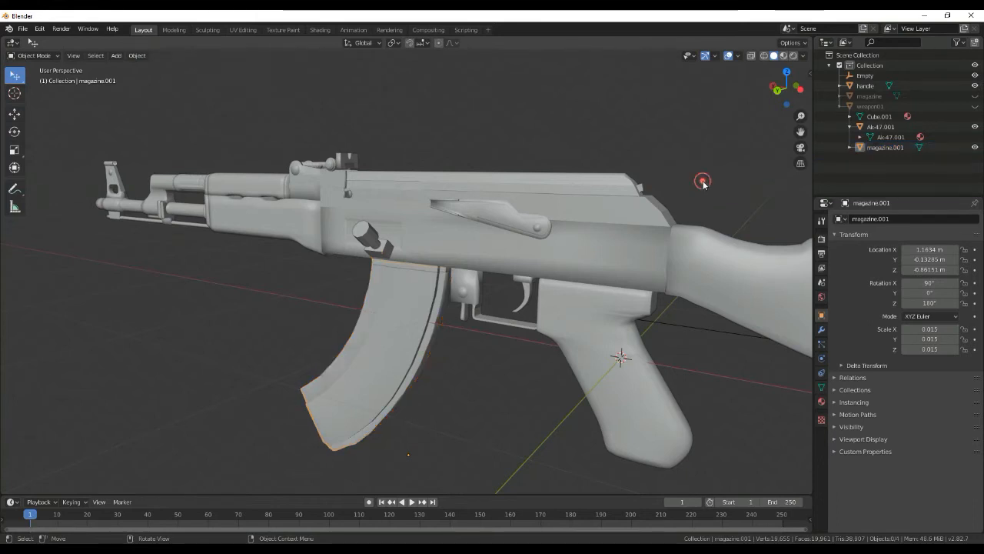
- Export the rifle scene as FBX, overwriting weapon01.fbx in the weapons folder
middle_drag(703, 184, 438, 245)
click(24, 28)
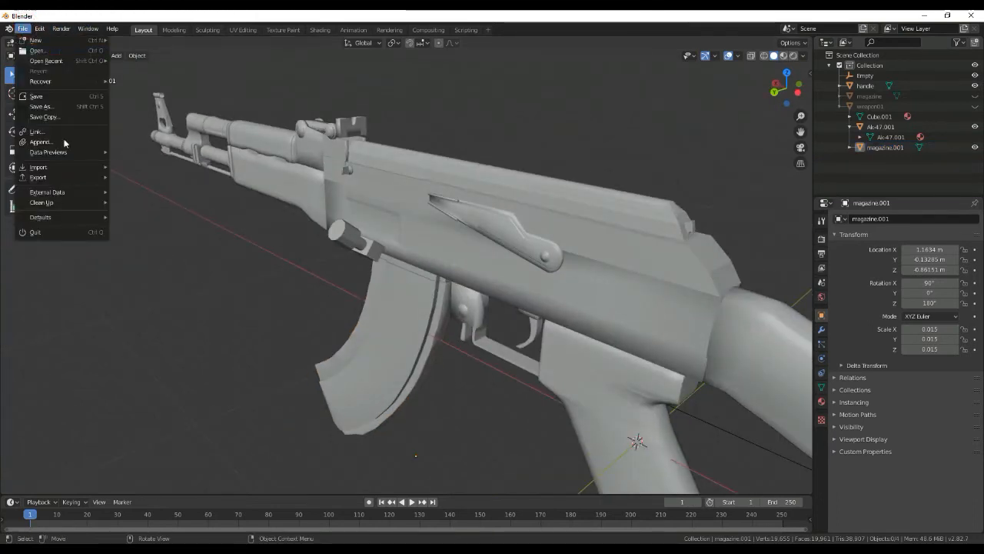
mouse_move(74, 177)
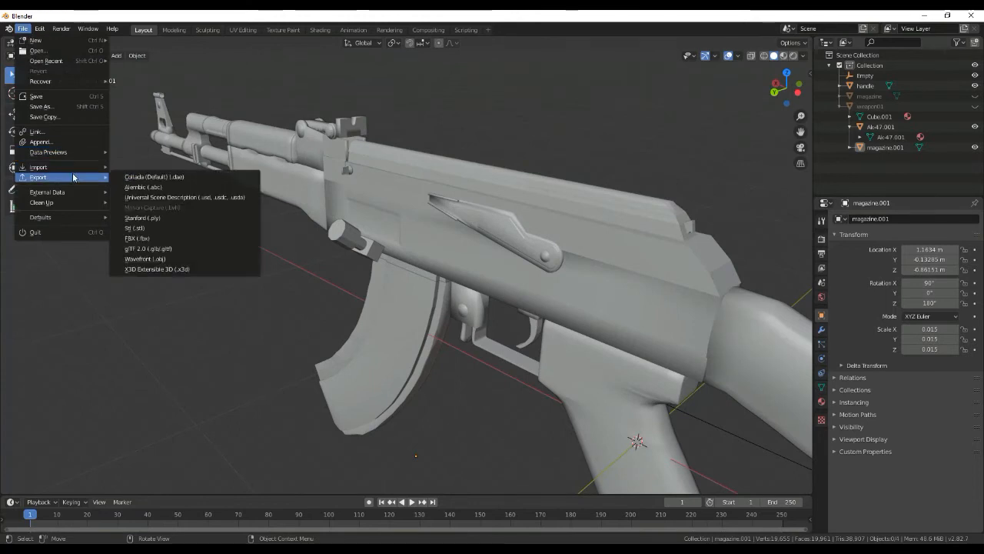
click(220, 237)
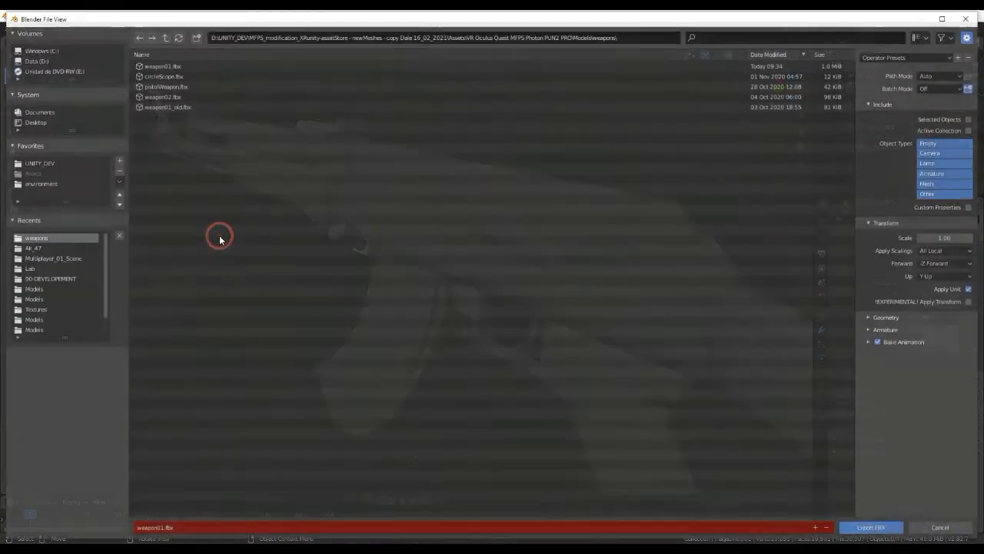
double_click(194, 66)
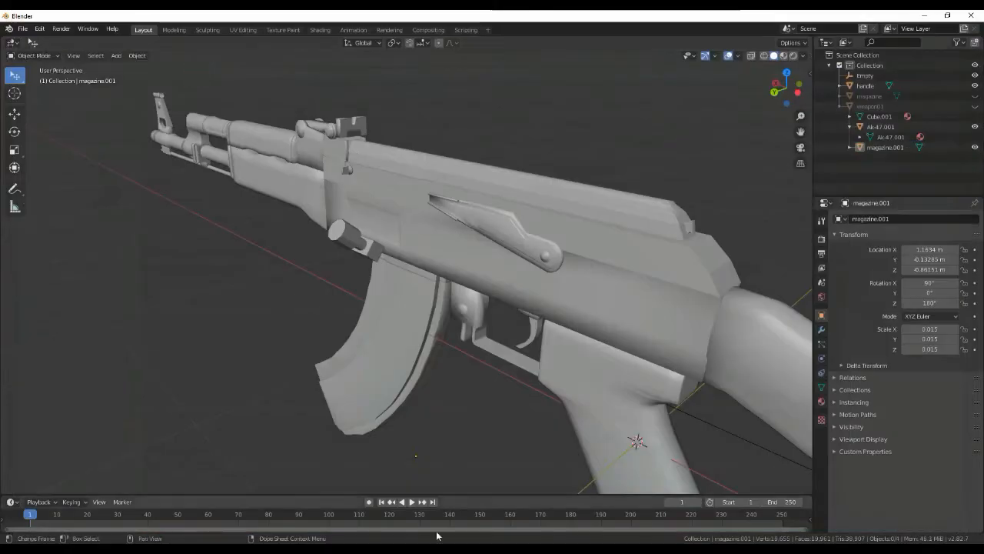
- Switch to the MFPS_modification Unity project and open the PhotonPrefabs folder
mouse_move(390, 549)
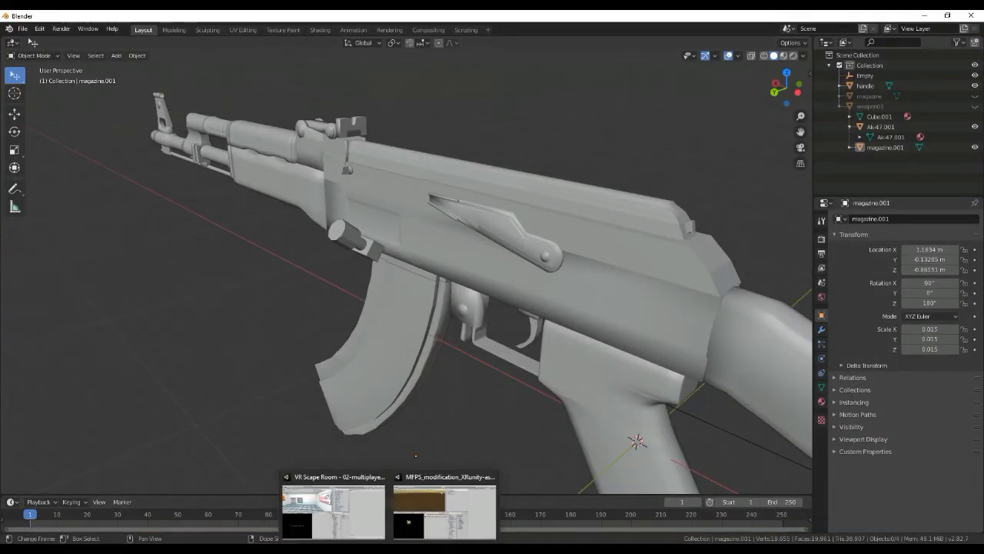
click(444, 508)
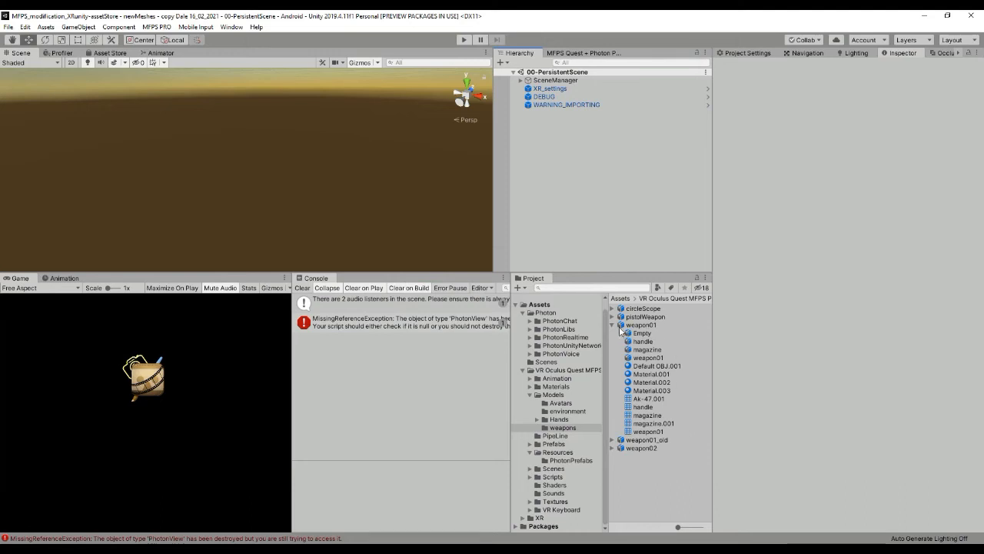
click(613, 325)
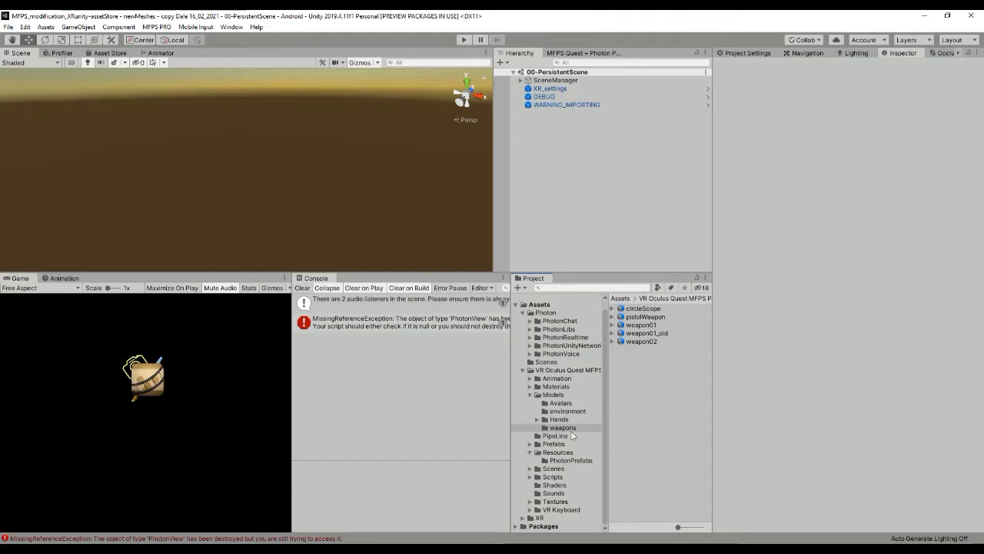
click(571, 459)
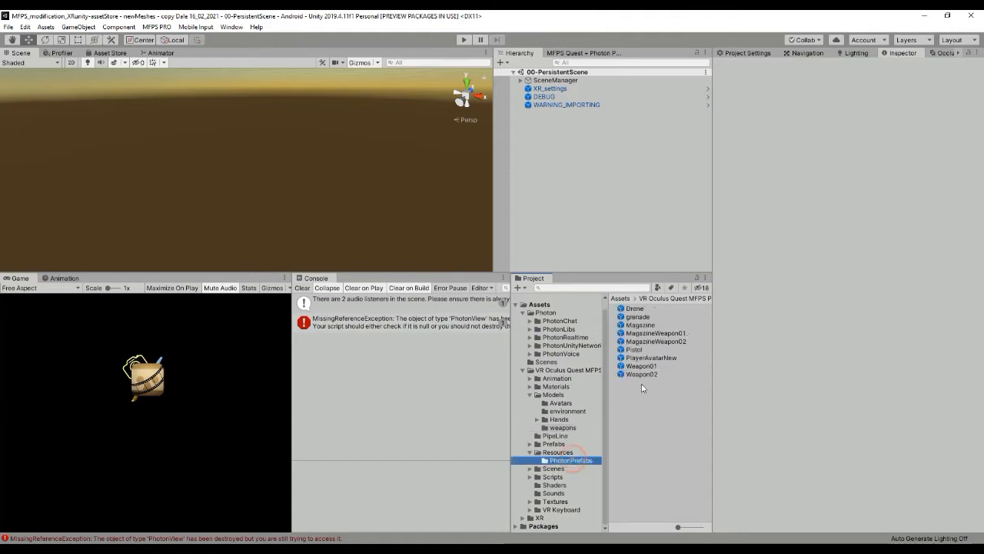
- Duplicate the MagazineWeapon01 prefab and rename the copy MagazineWeapon01_old
click(656, 333)
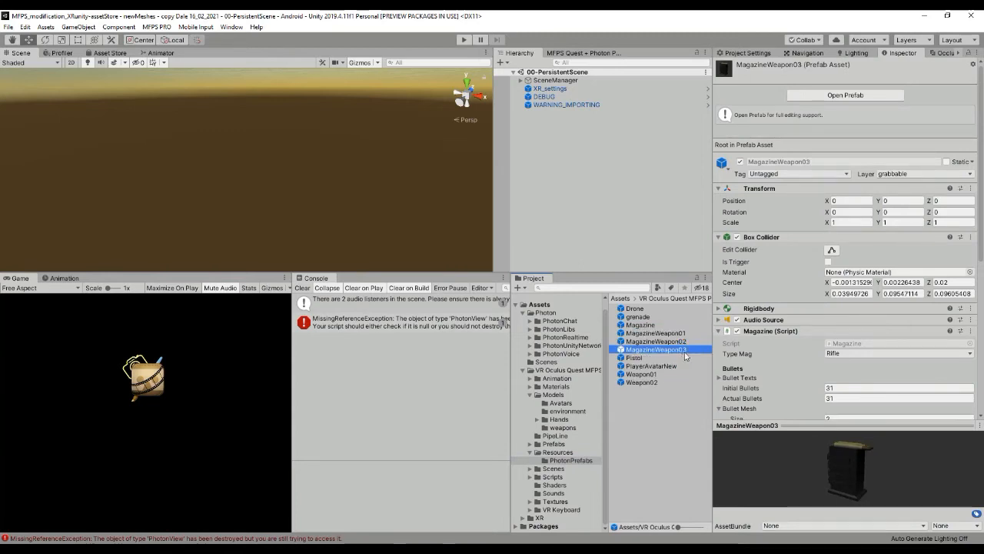
click(687, 350)
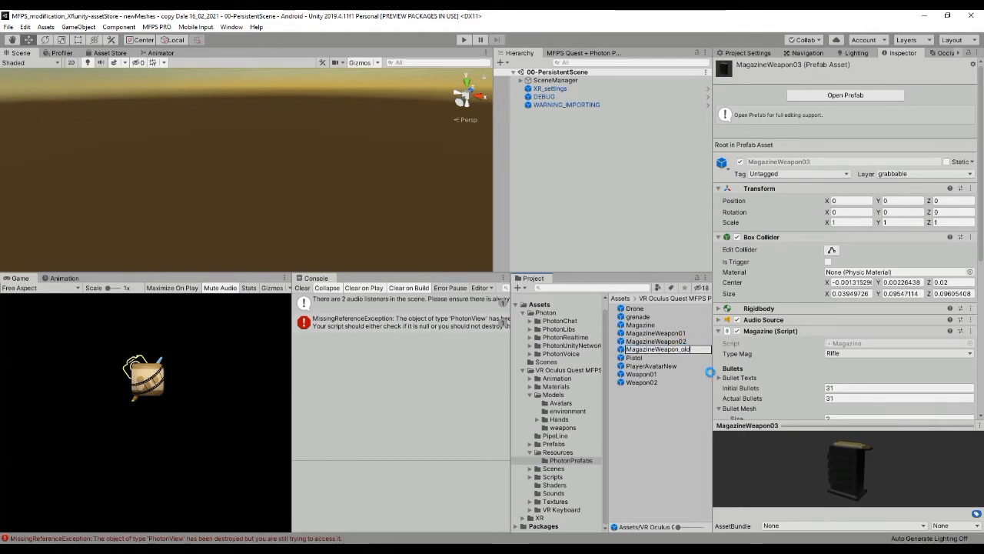
click(687, 352)
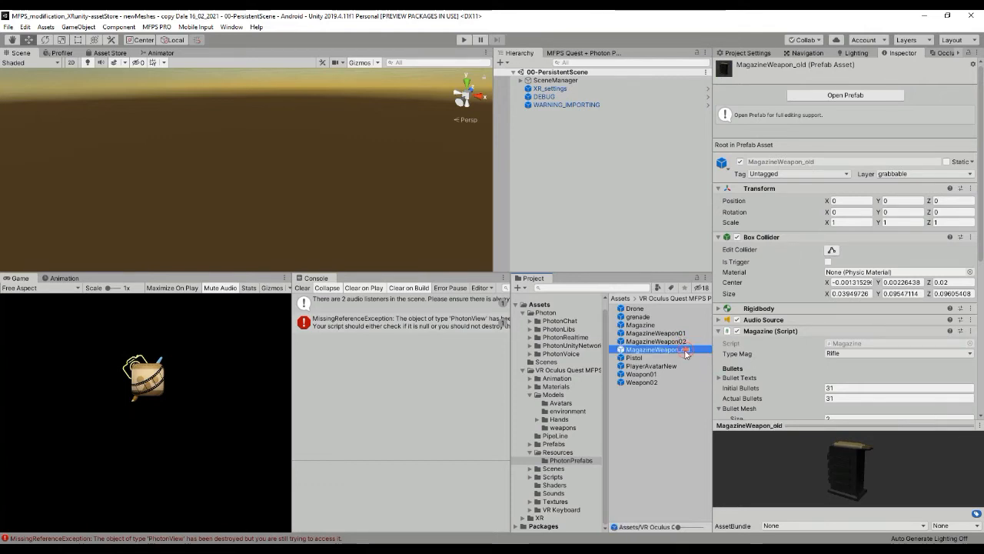
key(Return)
- Open the MagazineWeapon01 prefab for editing and browse to the weapons folder under Models
click(680, 334)
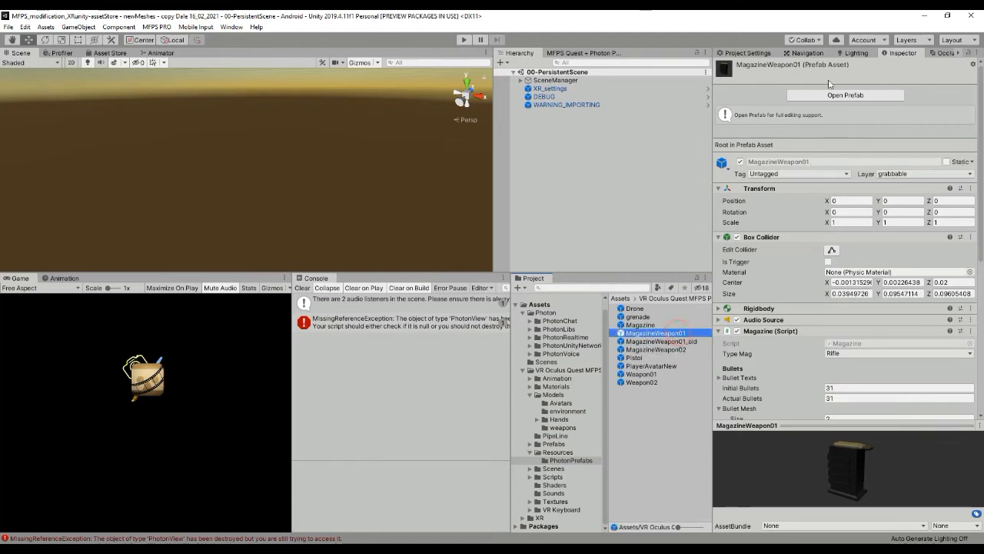
click(809, 96)
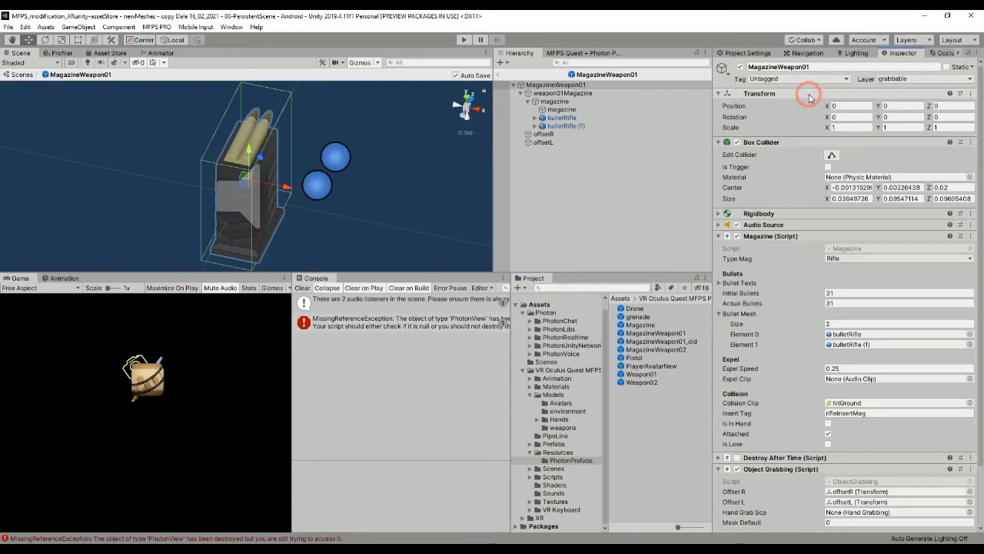
middle_drag(442, 175, 423, 190)
alt+drag(435, 190, 405, 177)
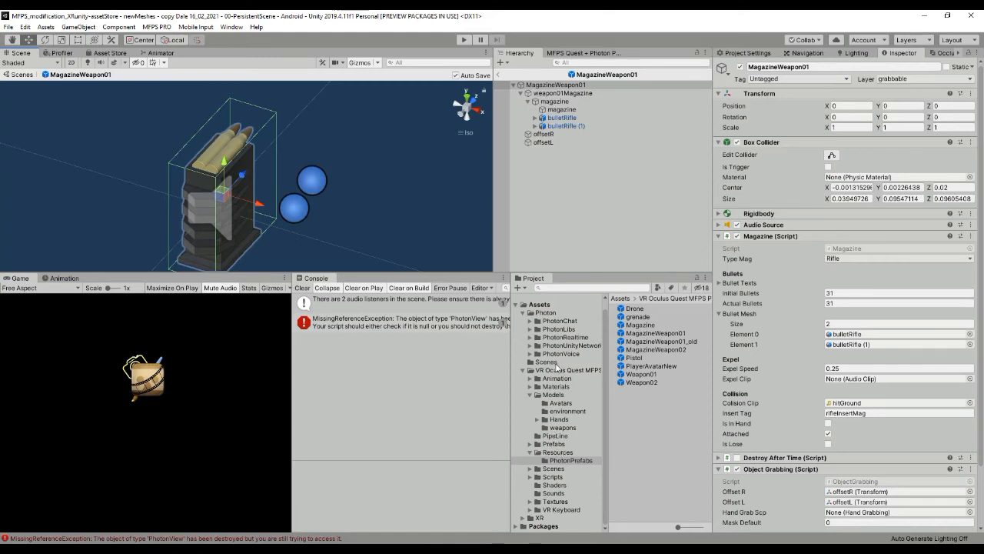
click(556, 394)
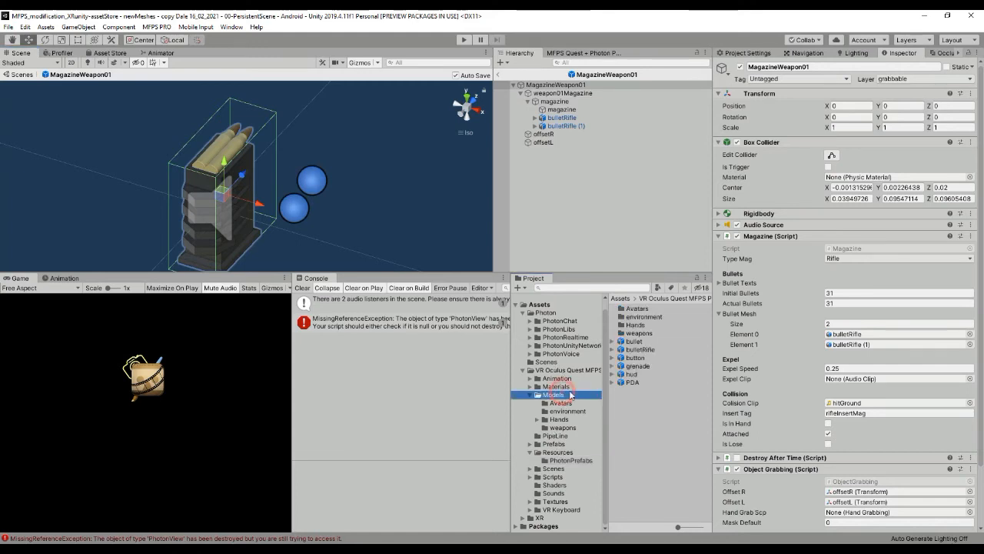
double_click(640, 333)
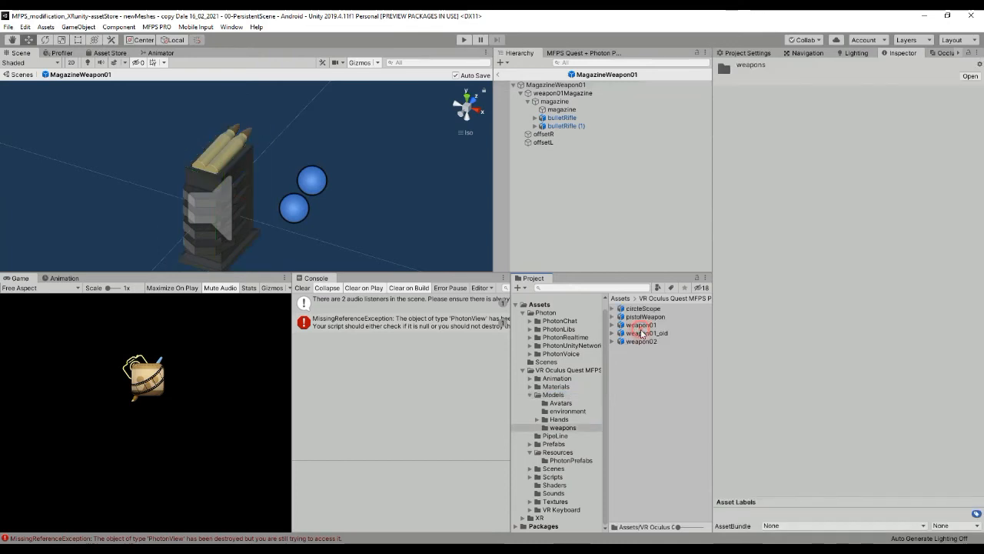
drag(647, 327, 557, 106)
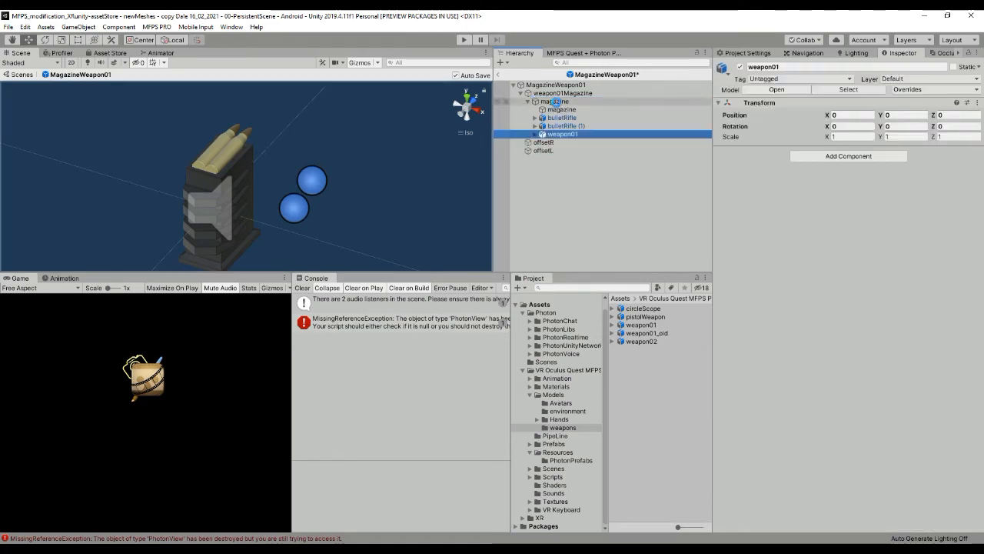
double_click(571, 139)
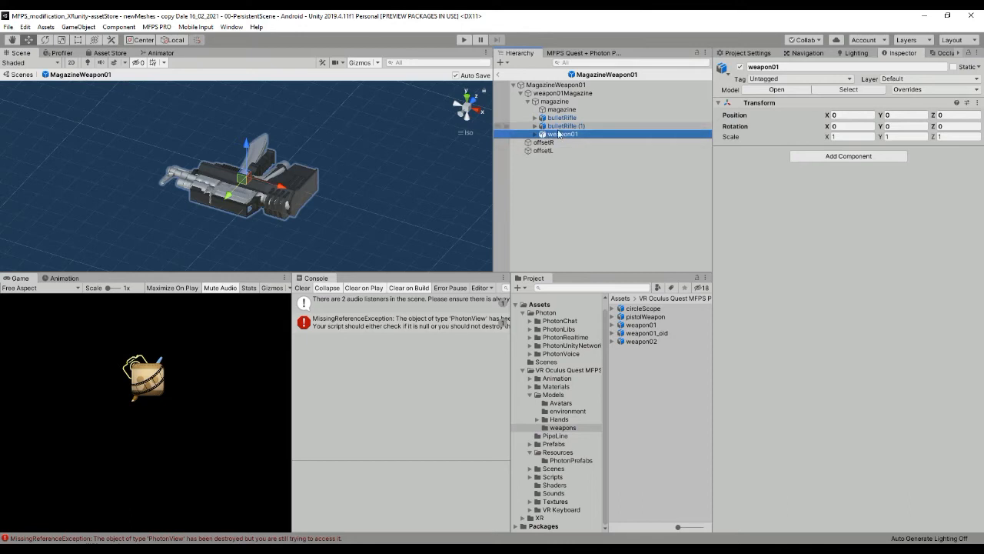
key(Delete)
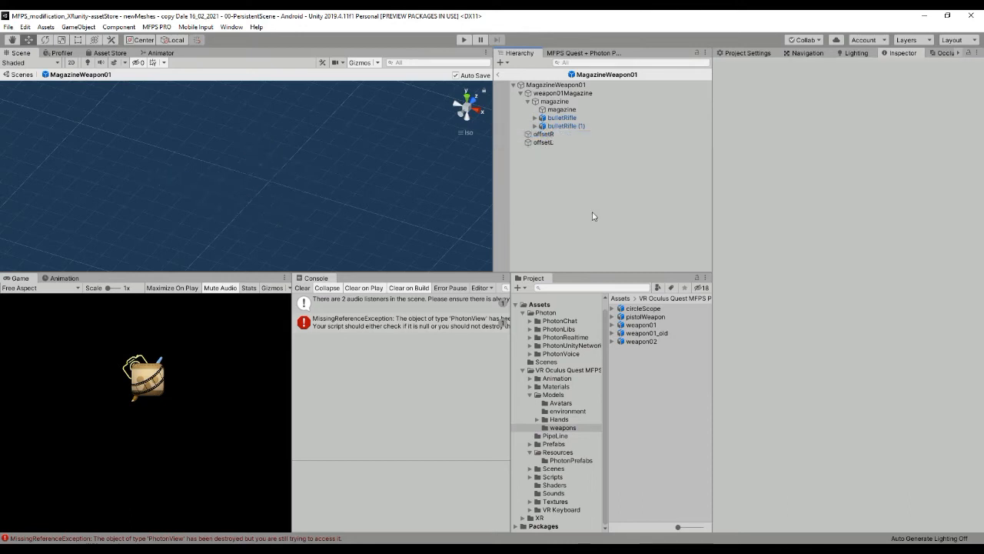
- Add the weapon01 model as a direct child of the MagazineWeapon01 root
click(653, 329)
drag(649, 320, 568, 94)
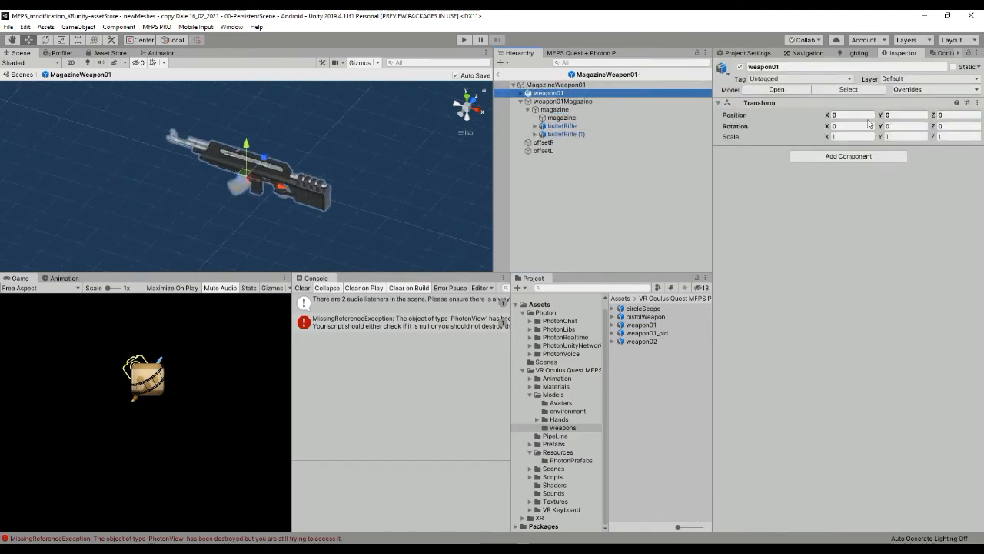
key(f)
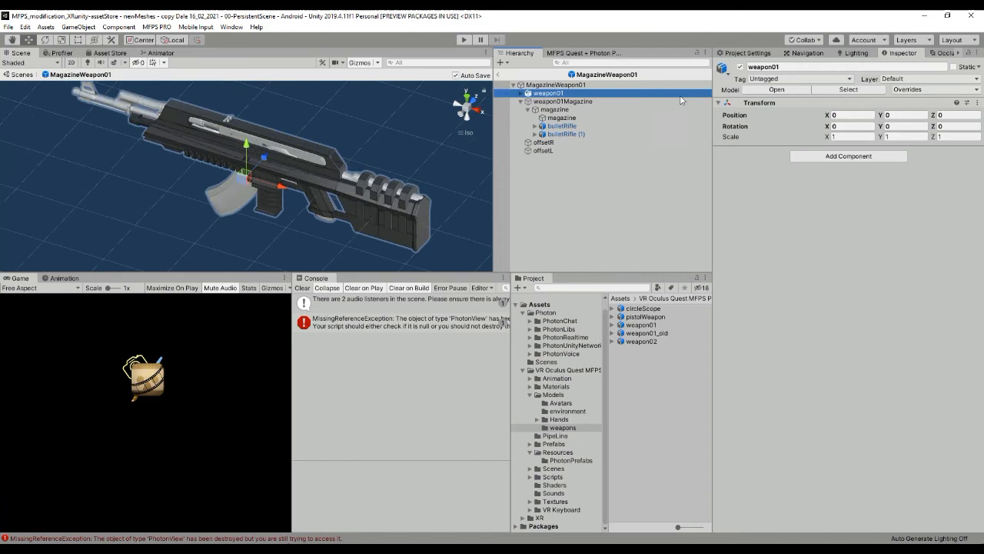
scroll(355, 252, up, 2)
middle_drag(242, 218, 360, 202)
right_drag(239, 184, 531, 163)
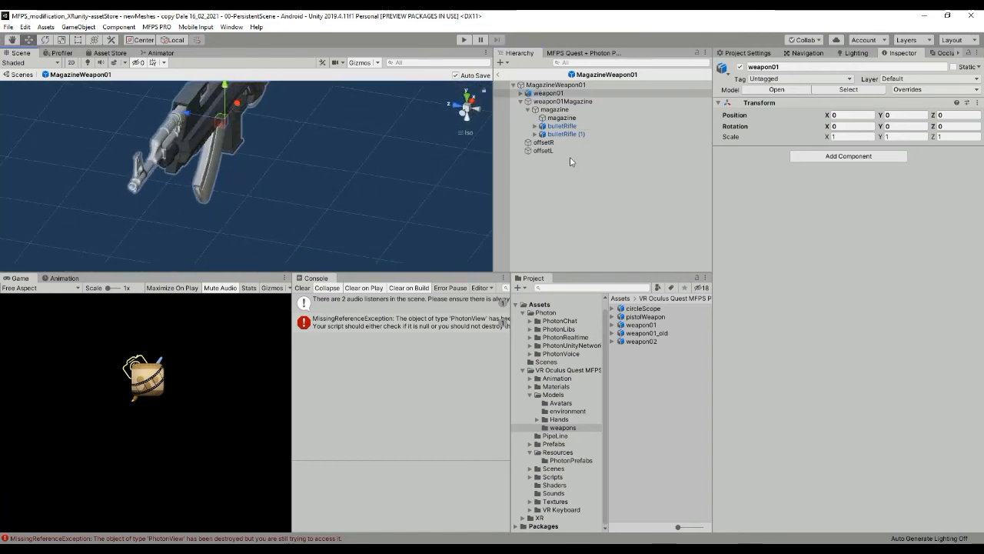
right_drag(330, 166, 143, 160)
middle_drag(234, 105, 238, 166)
scroll(393, 184, up, 2)
middle_drag(393, 185, 291, 196)
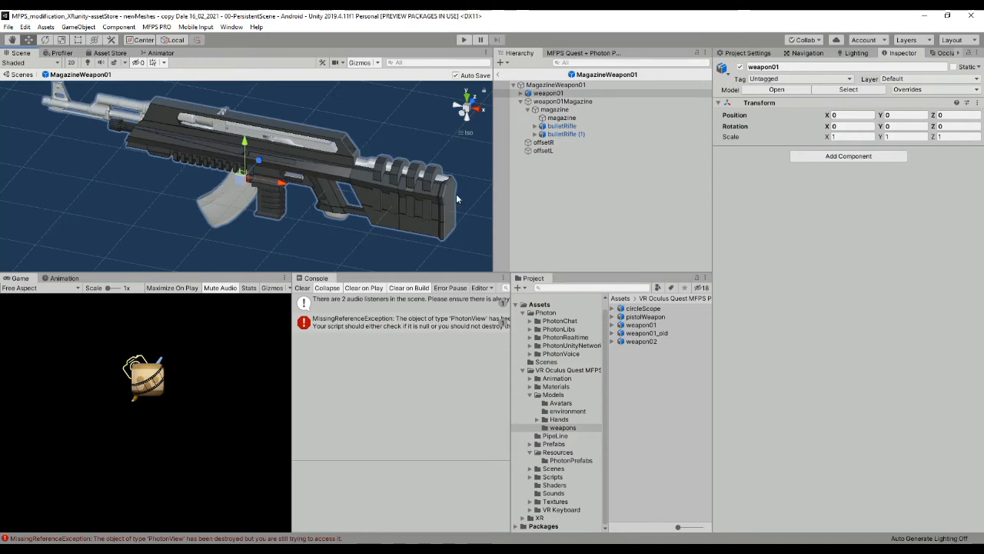
- Scale weapon01 uniformly down to about 0.09 and set its position to 0, 0, 0
click(544, 92)
drag(246, 179, 227, 221)
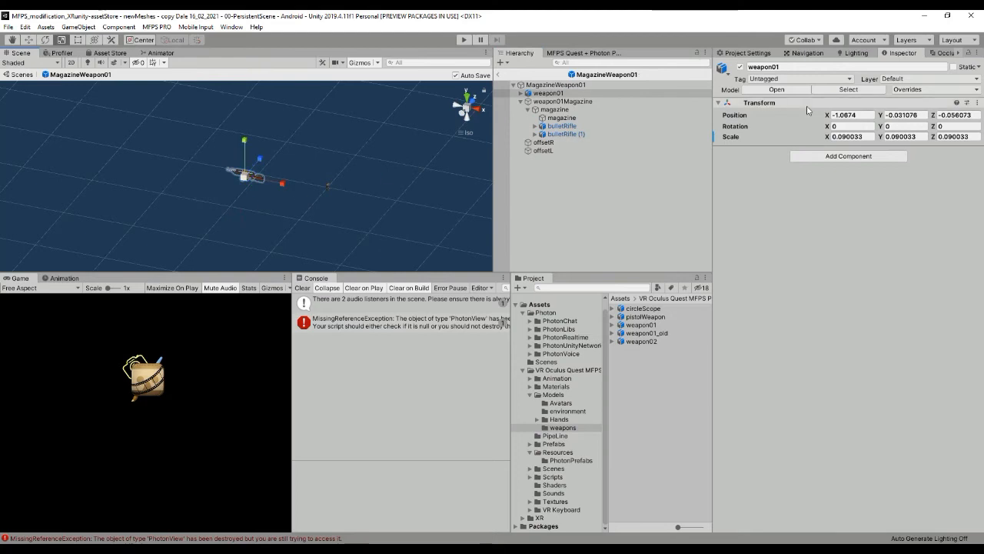
click(853, 114)
text(0)
key(Tab)
text(0)
key(Tab)
text(0)
- Rotate weapon01 to exactly 90 degrees about its Y axis
scroll(233, 149, up, 10)
middle_drag(372, 187, 196, 167)
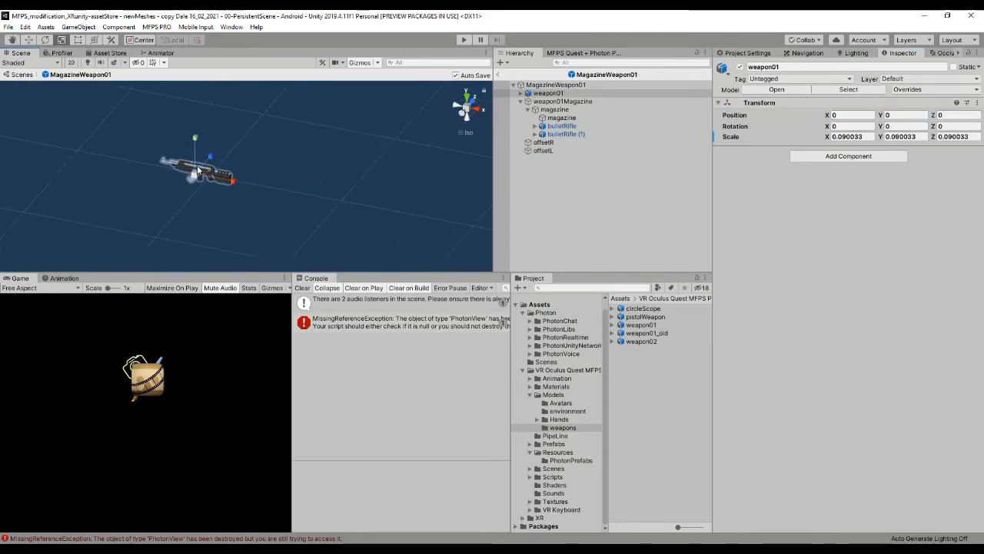
scroll(231, 173, up, 5)
scroll(223, 166, up, 10)
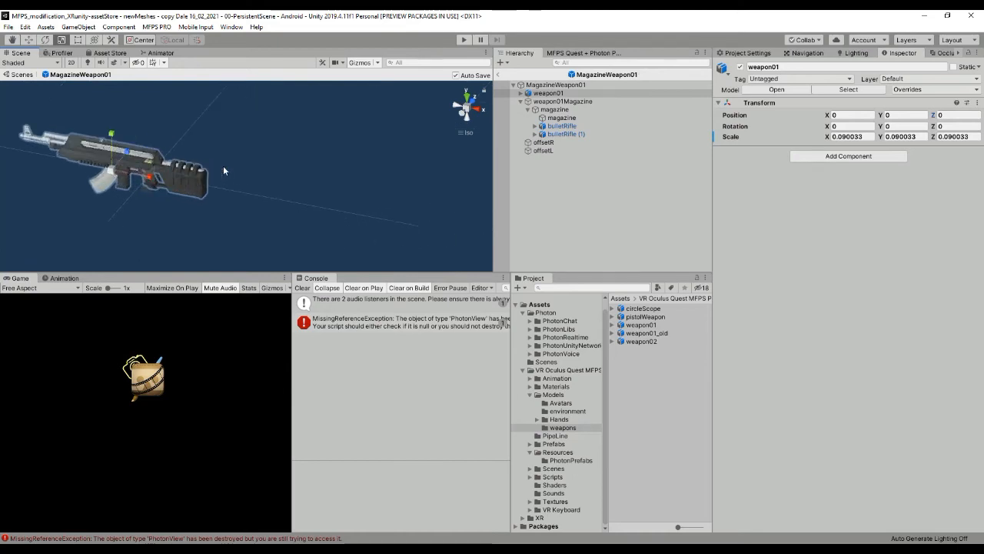
scroll(277, 180, up, 4)
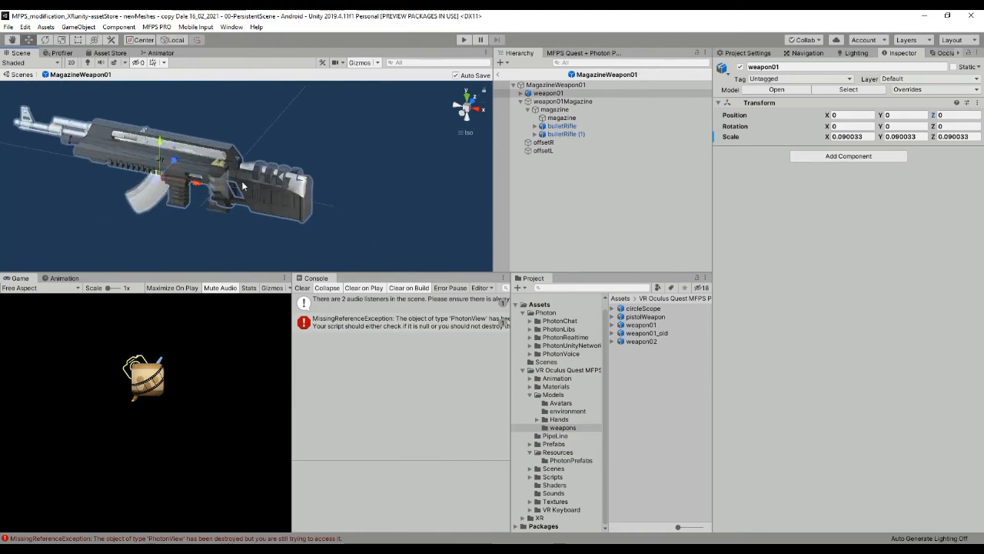
key(e)
drag(182, 195, 40, 170)
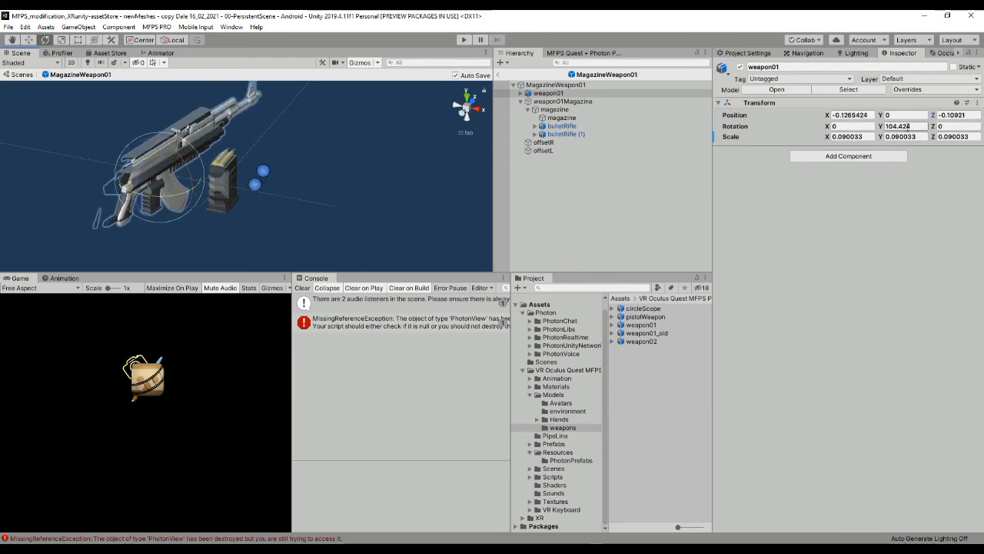
text(90)
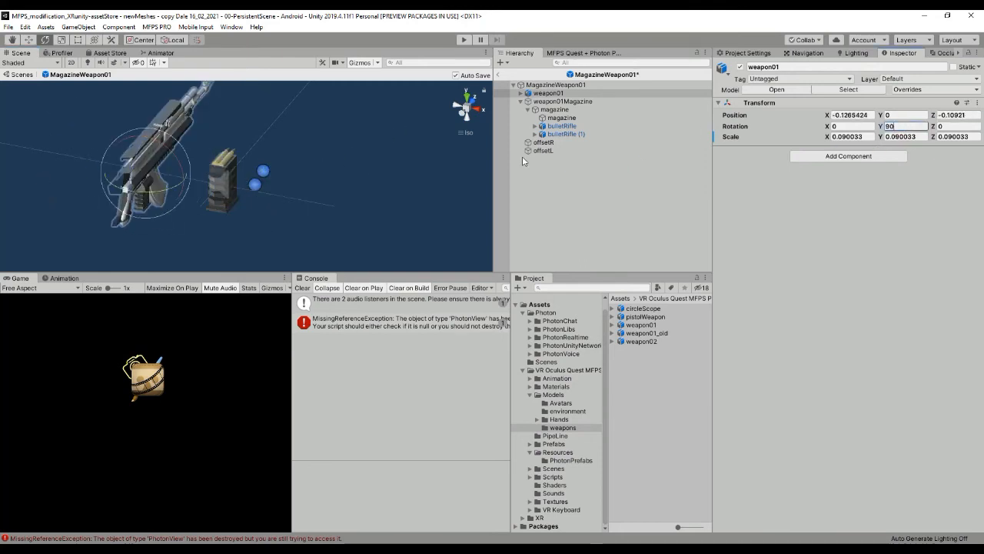
key(Return)
- Move weapon01 to about X 0.0041, Y 0.0279, Z -0.0944 to align its old magazine with the prefab's magazine
key(w)
drag(197, 194, 248, 194)
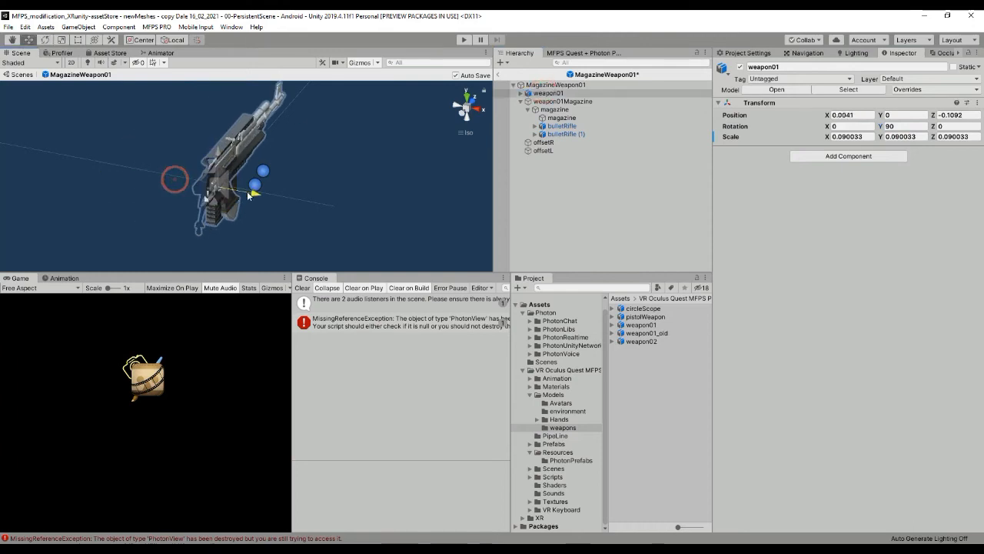
middle_drag(339, 215, 297, 210)
alt+drag(349, 193, 150, 193)
middle_drag(161, 181, 353, 231)
mouse_move(257, 142)
mouse_down()
mouse_move(256, 116)
mouse_move(257, 128)
mouse_up()
drag(218, 161, 254, 157)
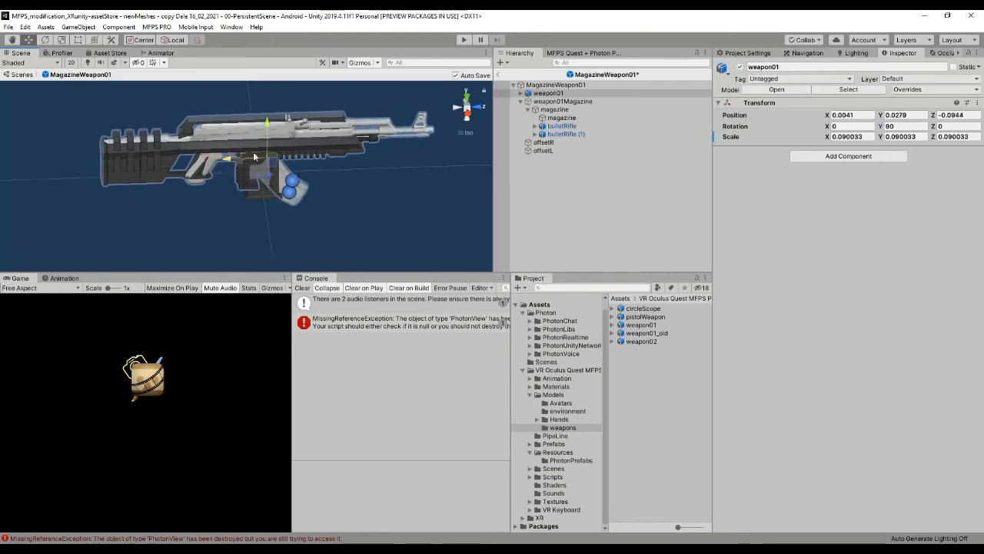
- Unpack the weapon01 model instance and expand it down to the children of its nested weapon01 object
right_click(548, 93)
click(634, 206)
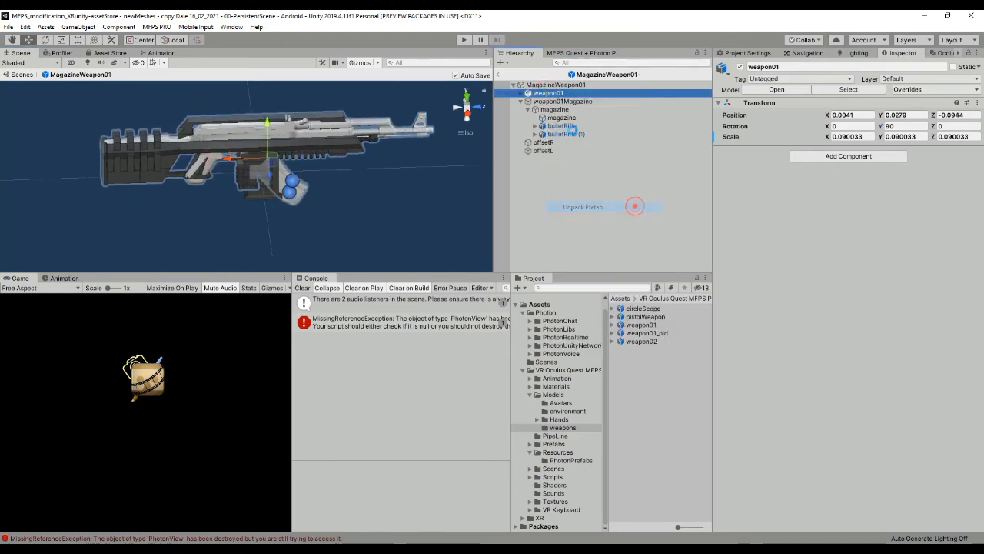
click(521, 93)
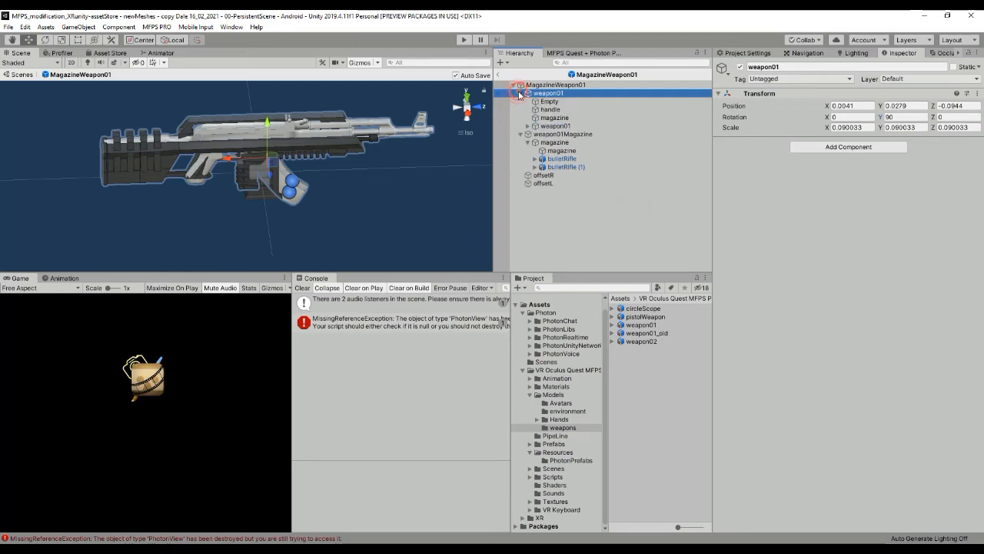
click(552, 118)
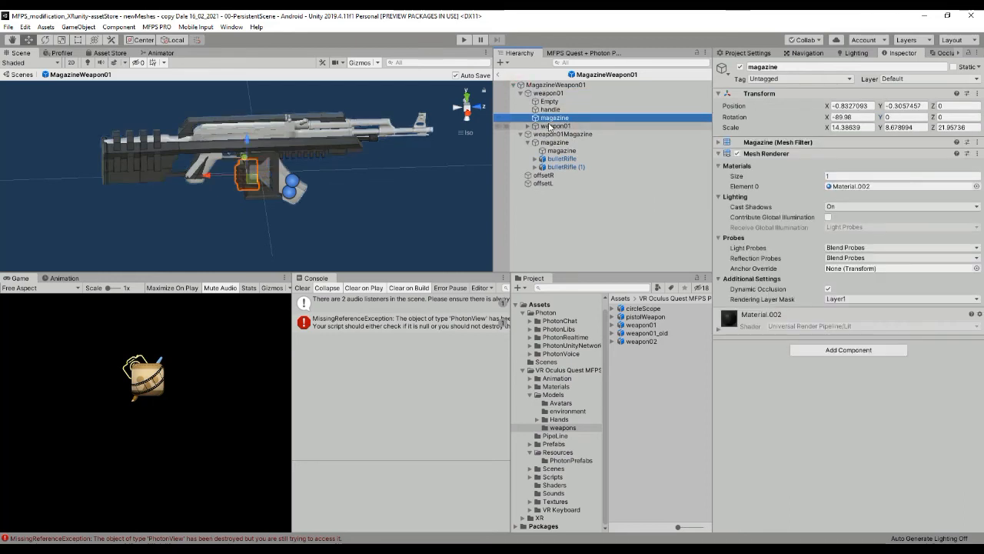
click(533, 126)
click(528, 126)
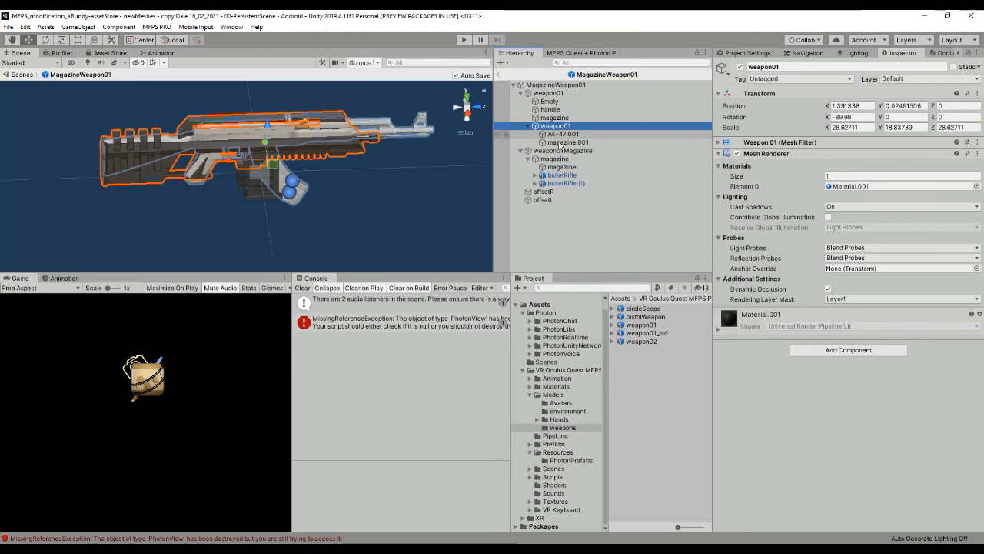
- Move magazine.001 out of the imported model into weapon01Magazine and delete the top-level weapon01 object from the prefab
click(564, 142)
drag(577, 158, 571, 156)
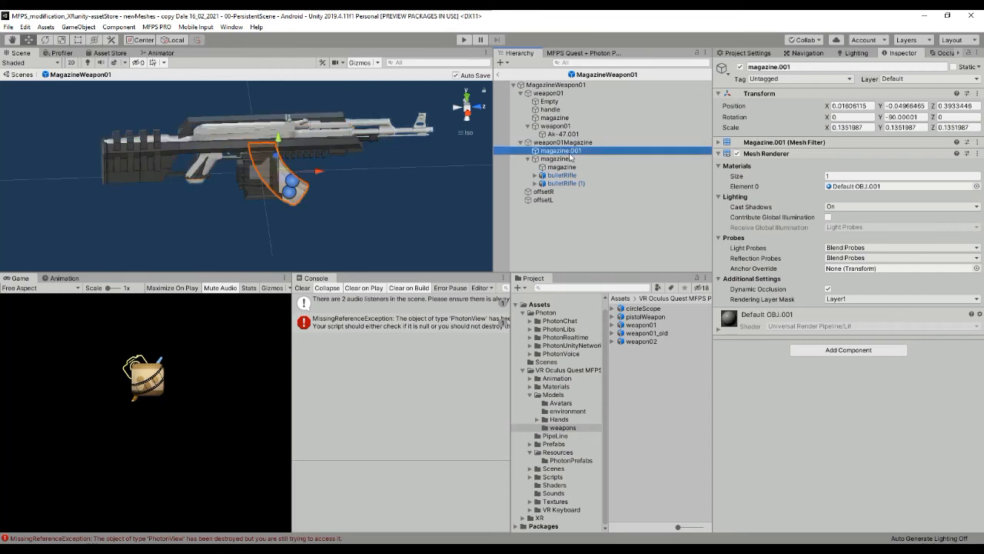
click(555, 93)
key(Delete)
- Hide the old magazine by disabling the Mesh Renderer on the inner magazine object, the child of the other magazine object
key(q)
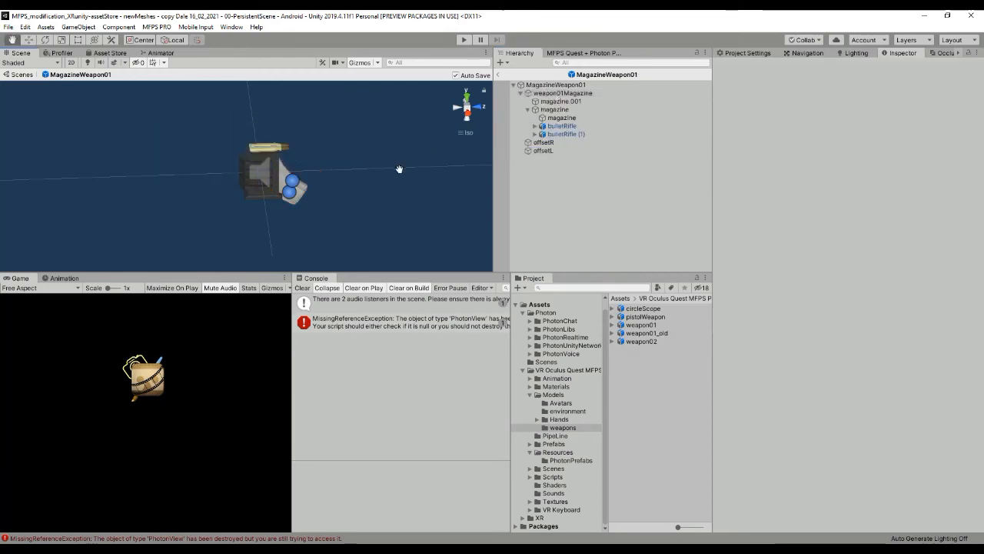
alt+drag(349, 180, 156, 154)
alt+drag(332, 147, 154, 131)
scroll(311, 152, up, 4)
alt+drag(402, 132, 260, 137)
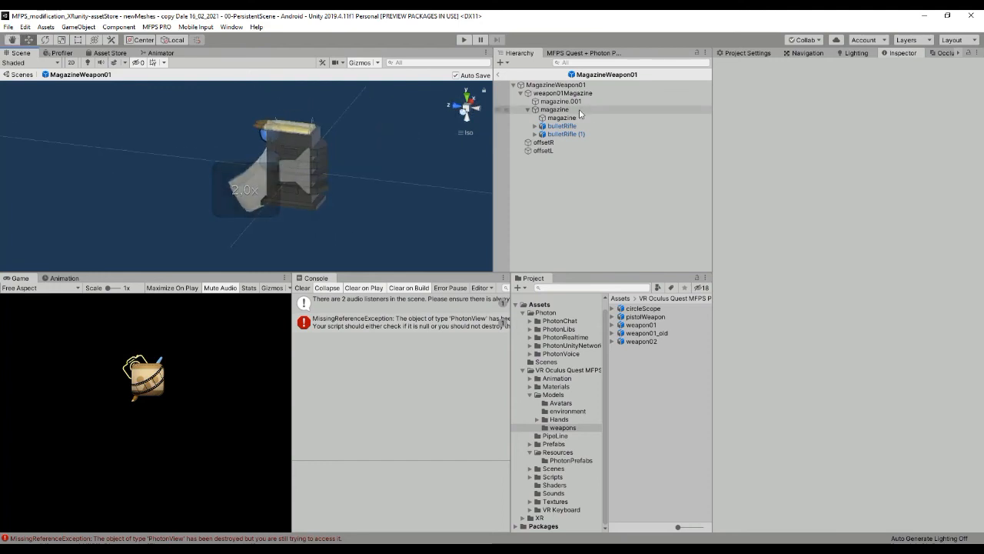
click(580, 110)
click(569, 117)
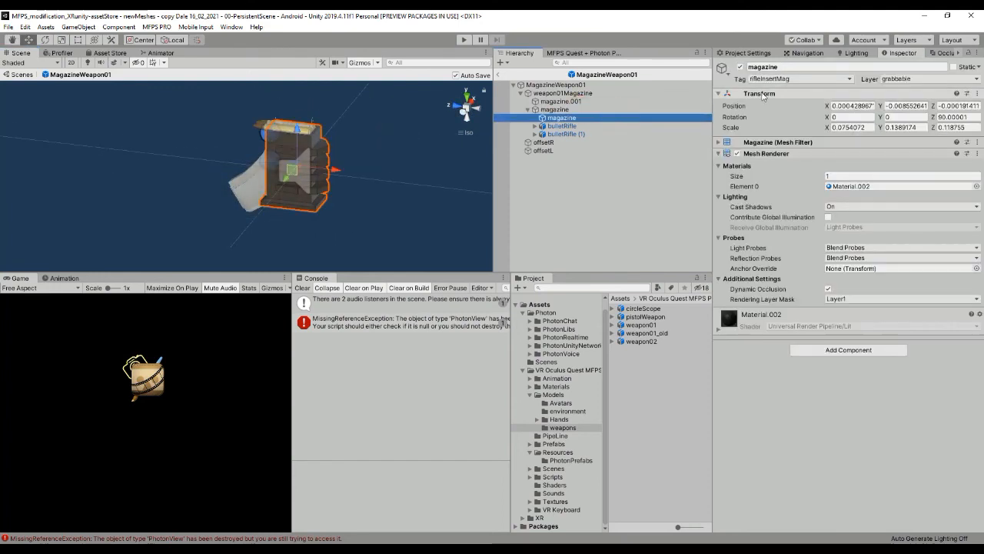
click(738, 153)
alt+drag(362, 192, 216, 183)
- Adjust the size of the new magazine with the Scale tool
click(228, 236)
key(r)
drag(245, 223, 267, 221)
alt+drag(352, 164, 315, 146)
- Deactivate the first bulletRifle object, including its bullet and case, inside the magazine
click(290, 185)
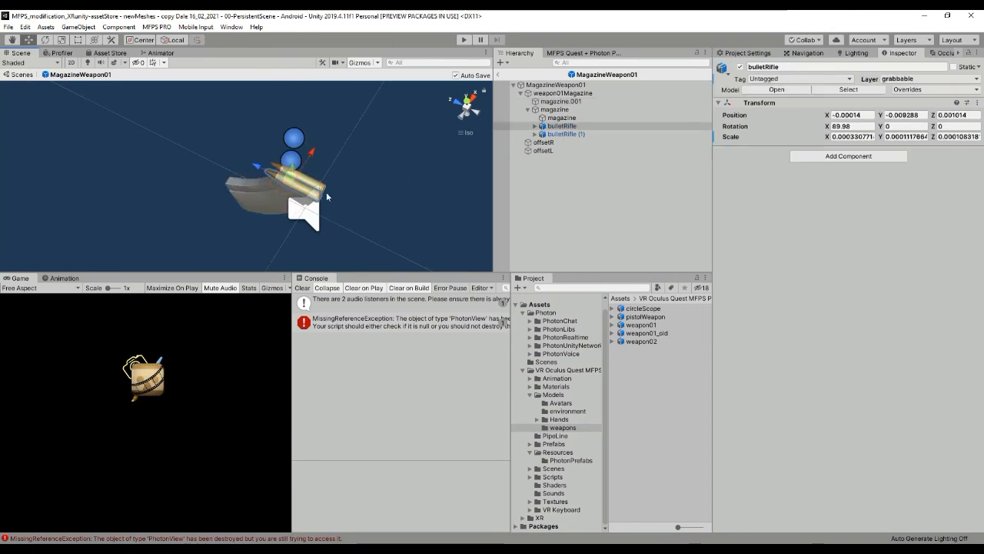
click(308, 195)
click(306, 193)
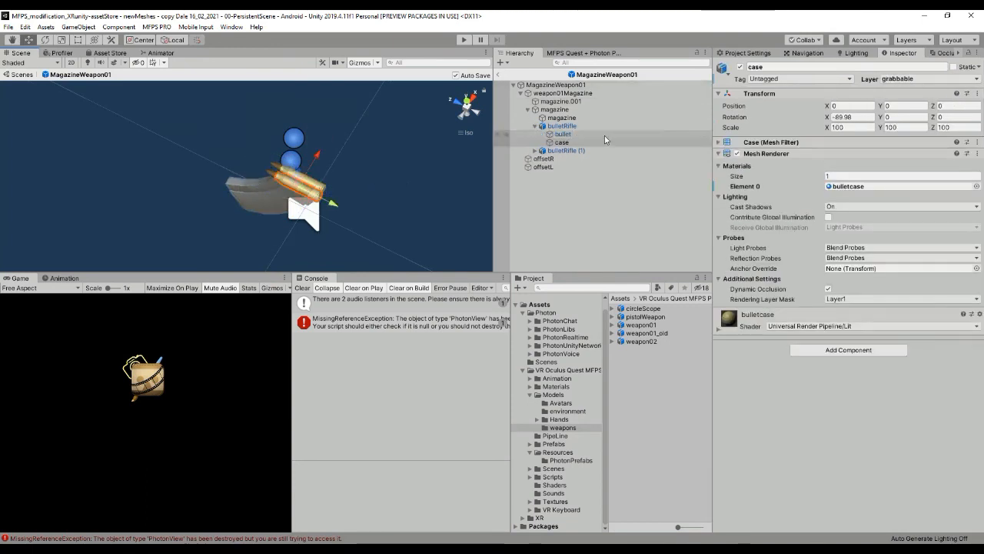
click(563, 127)
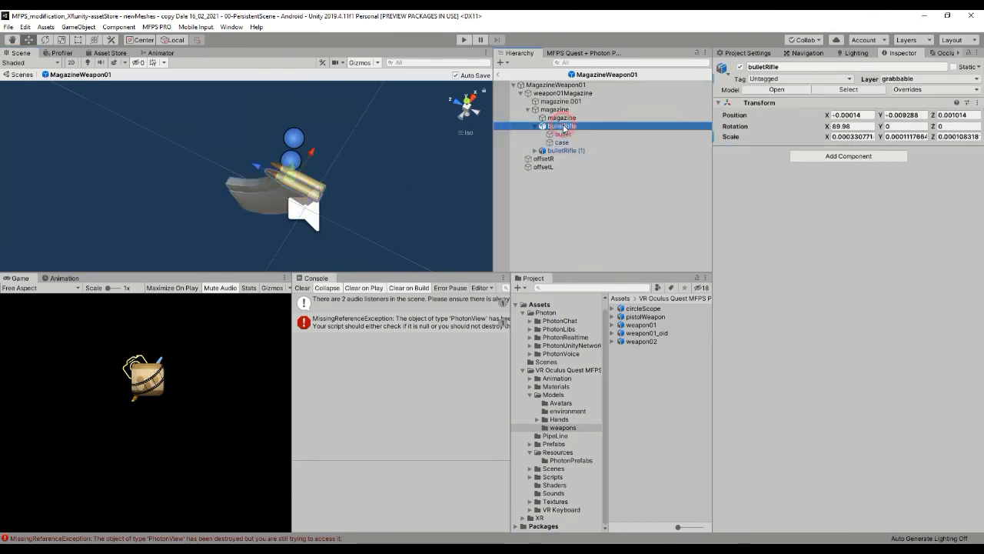
click(740, 66)
alt+drag(351, 202, 254, 176)
alt+drag(386, 158, 338, 142)
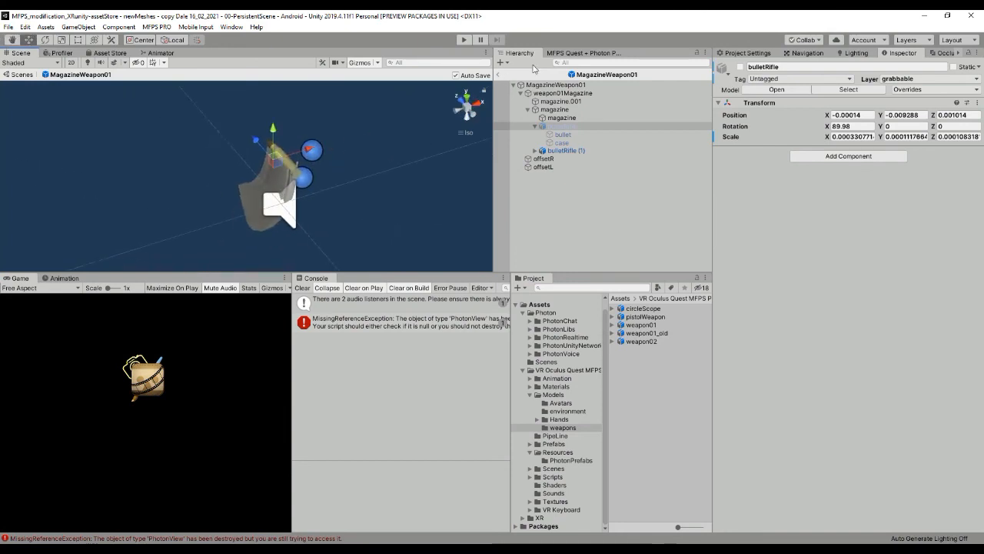